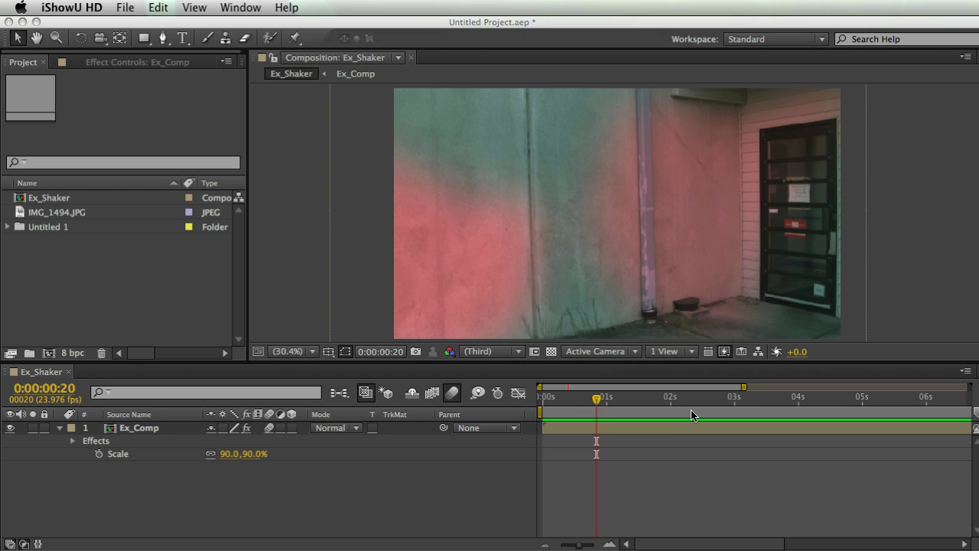
Expand Ex_Comp's Effects and Transform properties to inspect its Curves effect
left_click(61, 440)
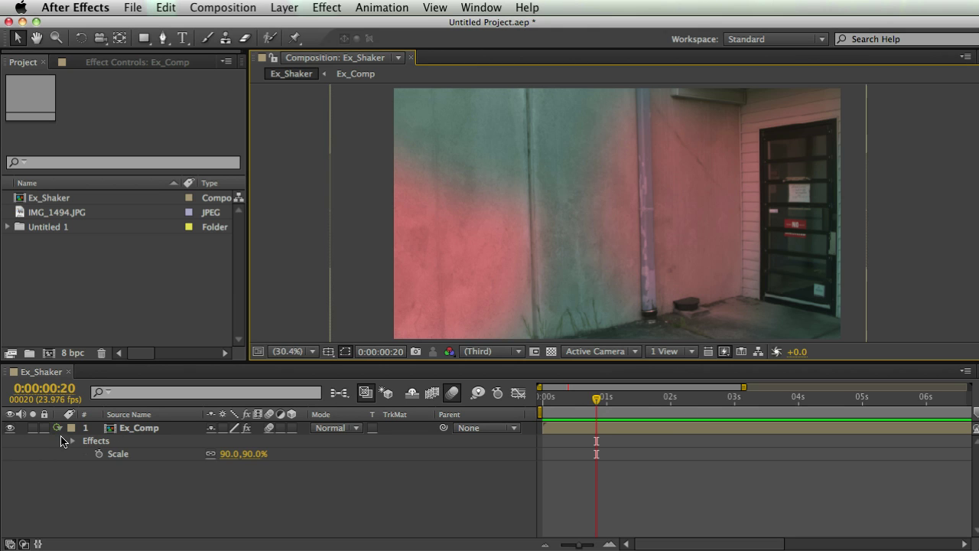
left_click(71, 442)
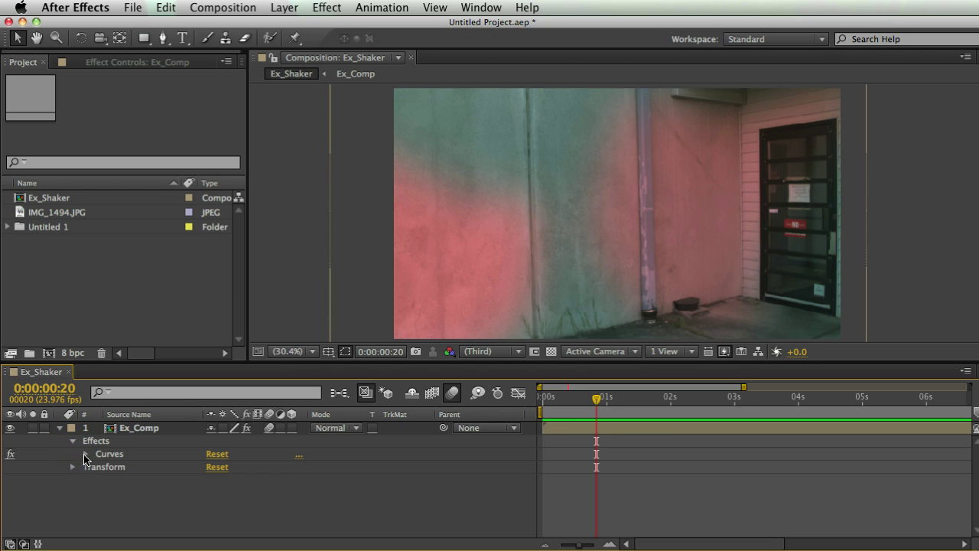
left_click(98, 454)
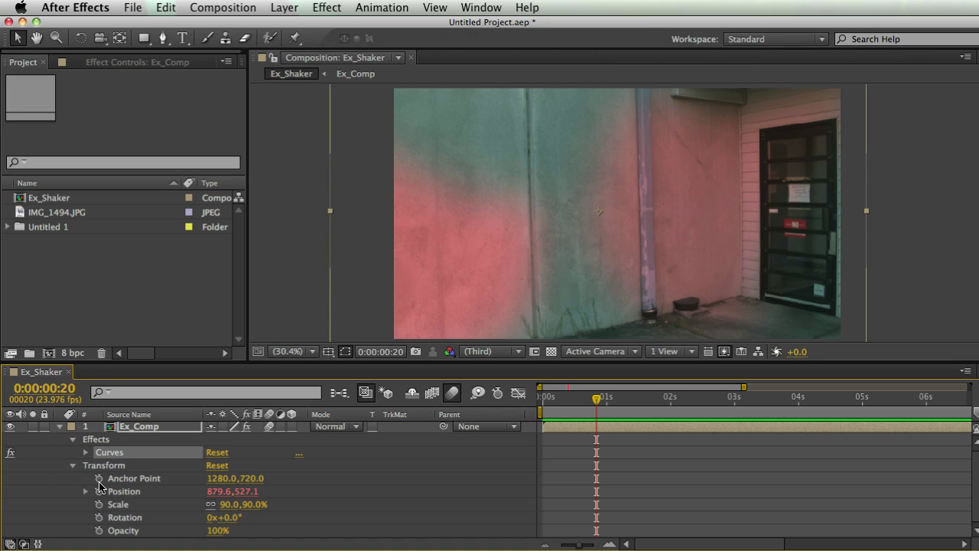
Add an expression to Ex_Comp's Anchor Point and edit the end of its text
left_click(99, 479, "alt")
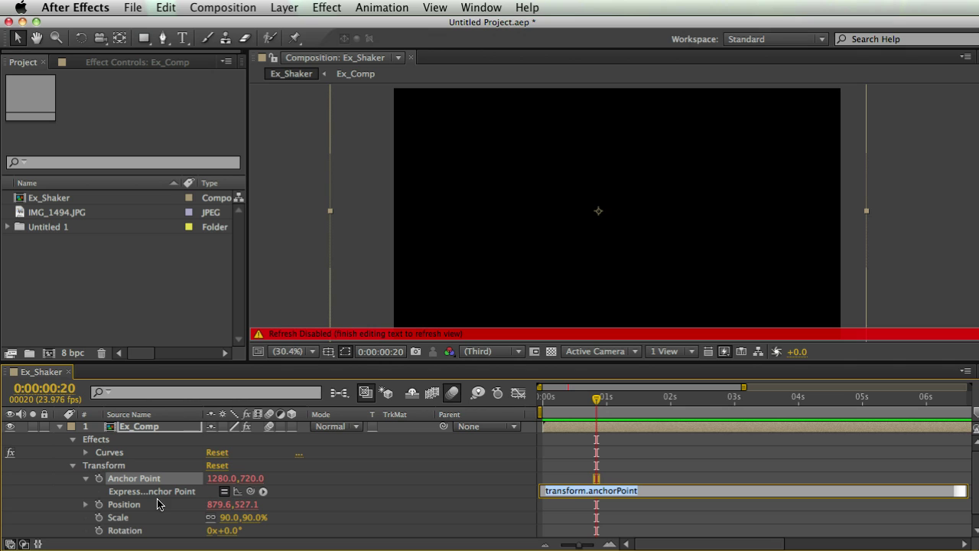
left_click_drag(201, 413, 270, 414)
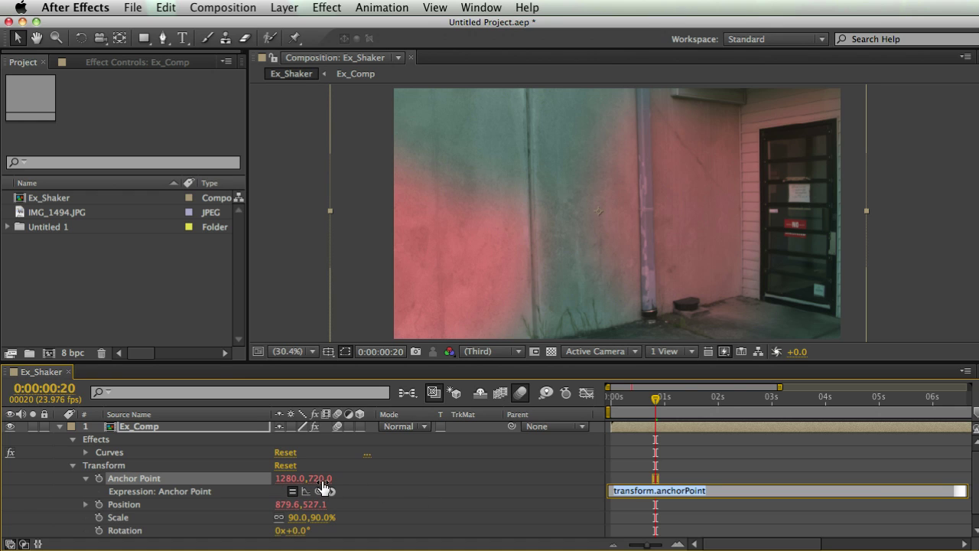
left_click(661, 491)
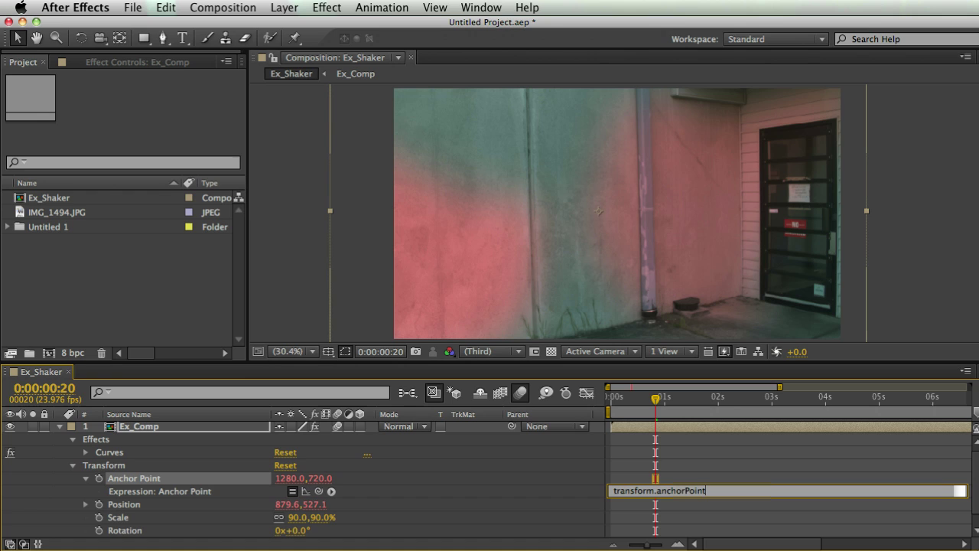
key("End")
Commit the Anchor Point expression, then build composition IMG_1495 from the IMG_1494.JPG wall photo
left_click(91, 309)
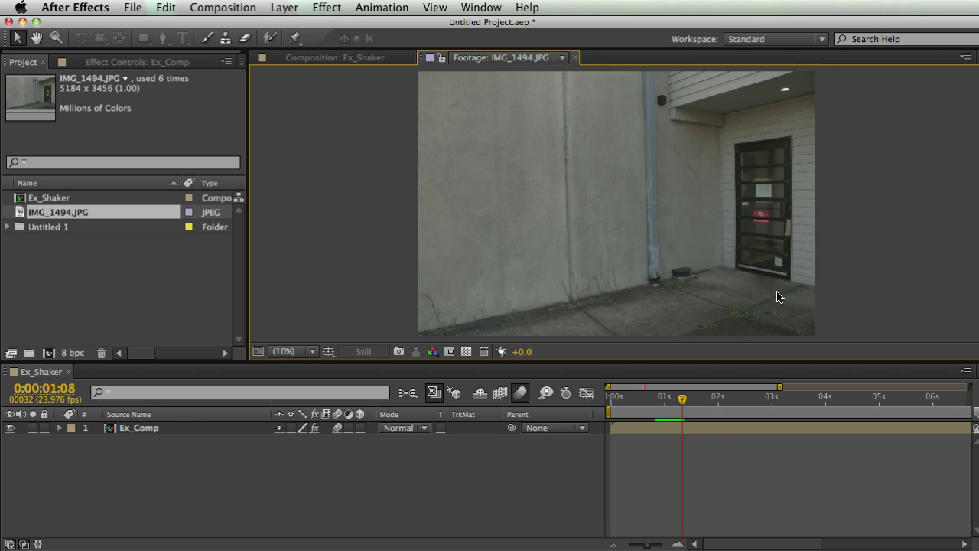
left_click(138, 294)
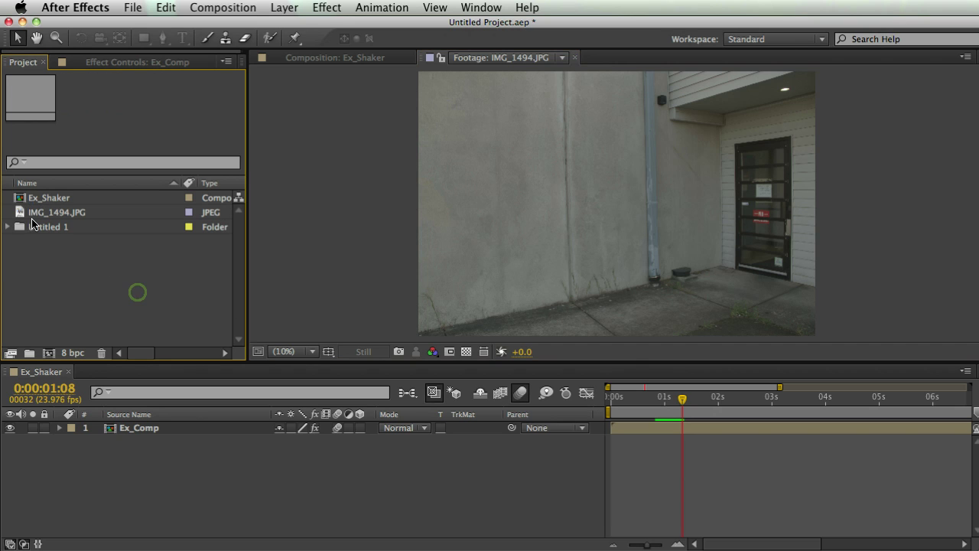
left_click(28, 217)
left_click_drag(29, 216, 48, 354)
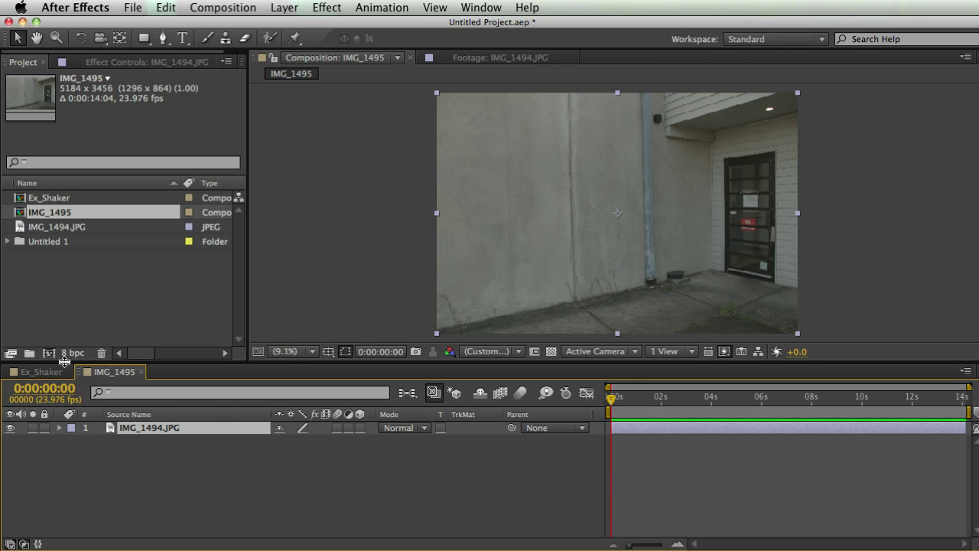
left_click(397, 306)
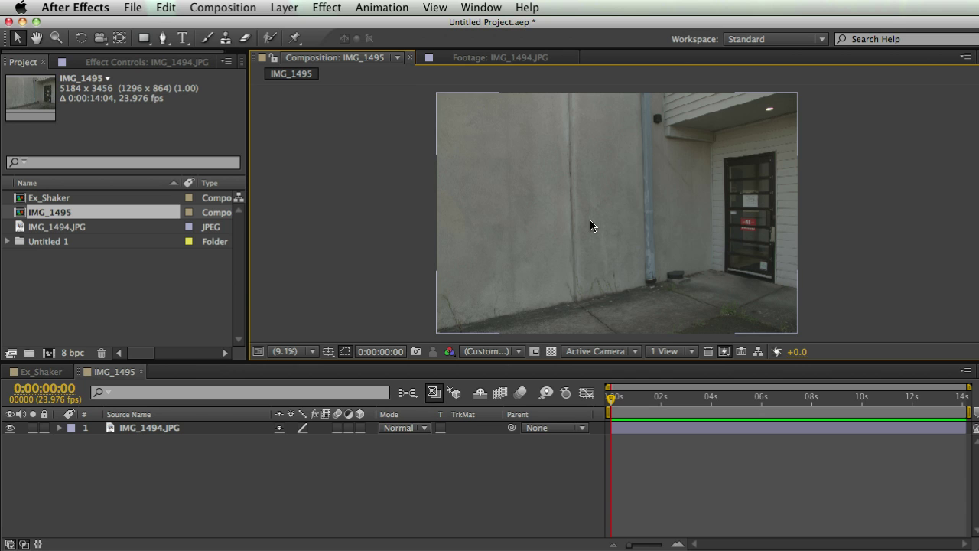
Create an HDTV 1080 24 composition named Shaker and add IMG_1495 to it as a layer
left_click(86, 295)
left_click(48, 352)
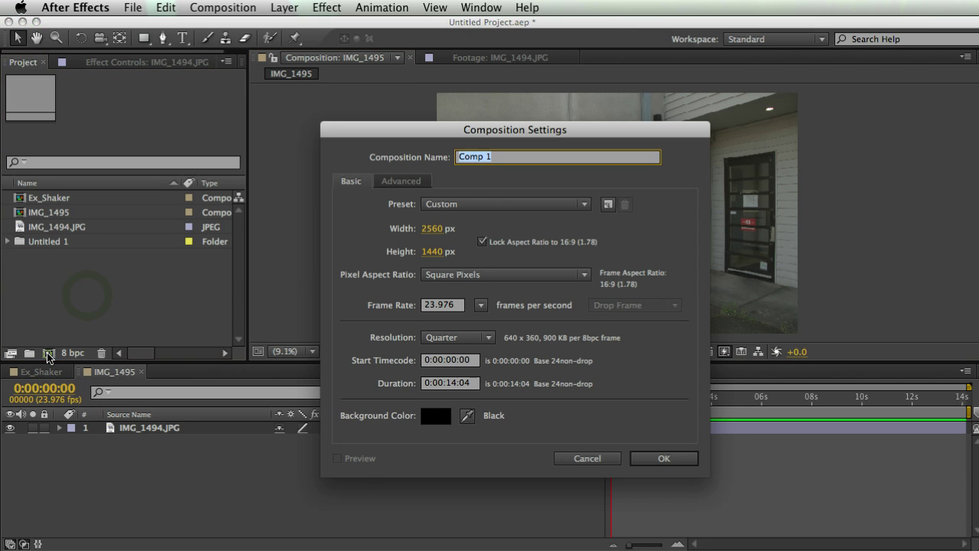
left_click(474, 204)
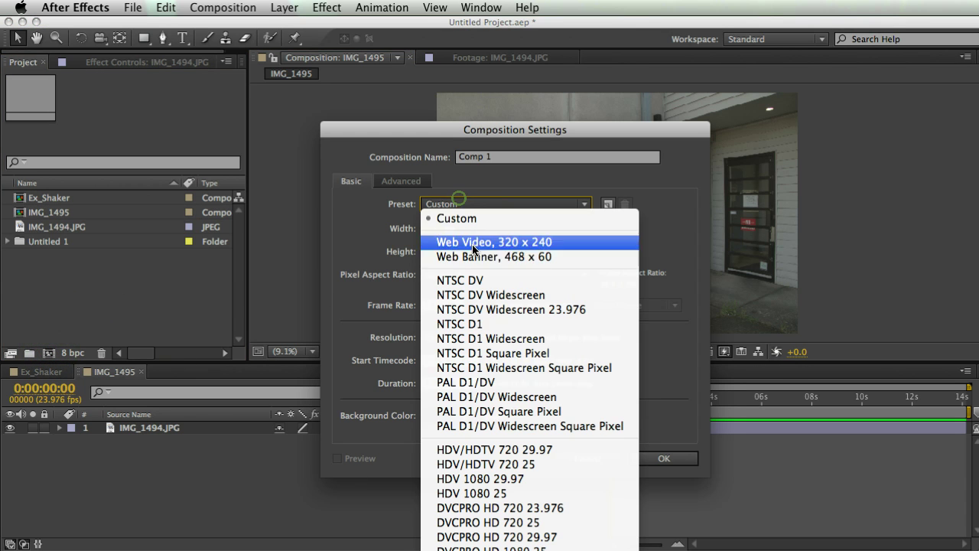
left_click(486, 427)
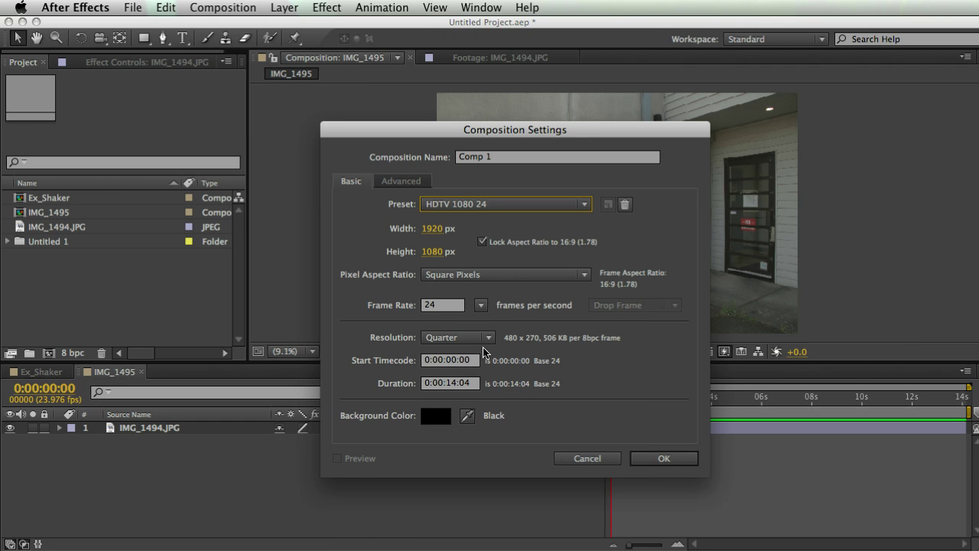
left_click(498, 159)
type("Shaker")
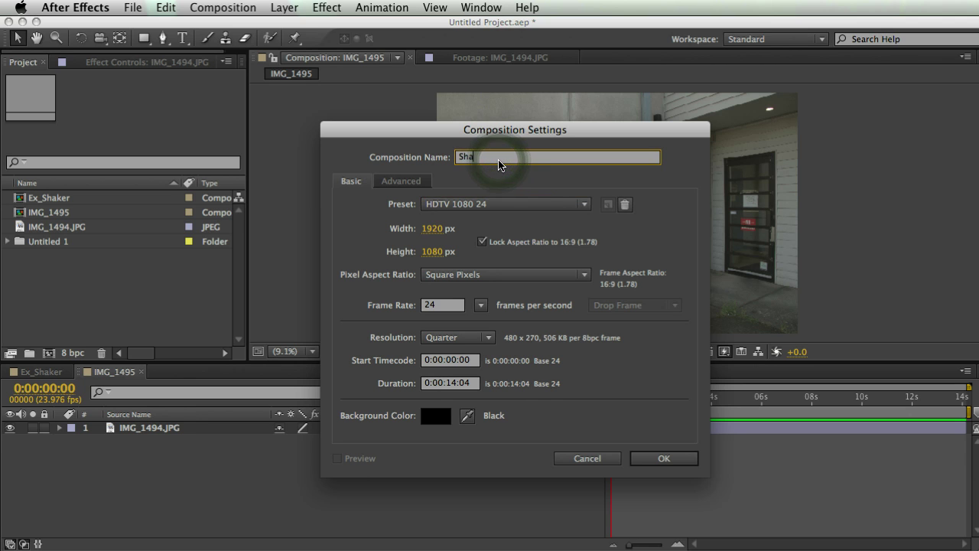
key("Return")
left_click_drag(49, 207, 225, 457)
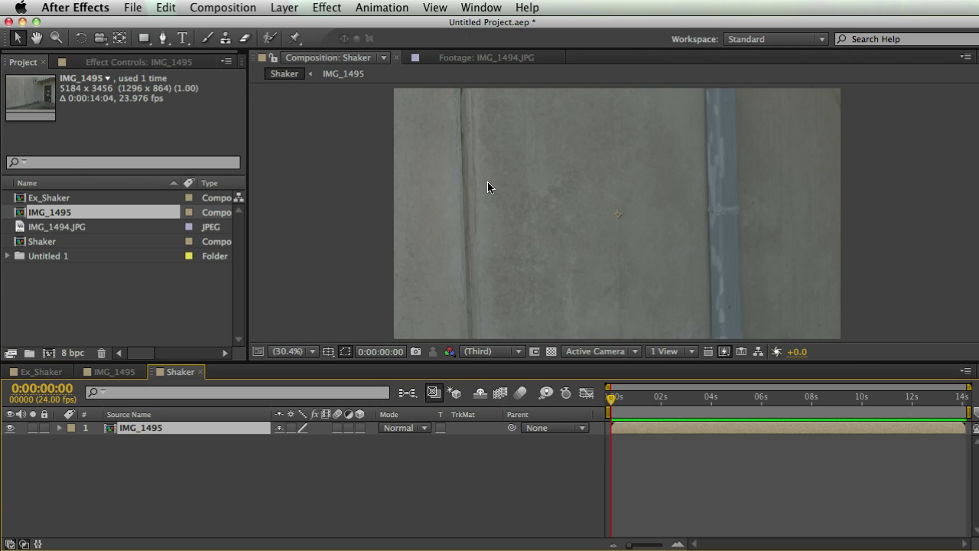
Scale down and nudge the IMG_1495 layer so the wall photo fills the 1920 x 1080 frame
scroll(489, 185, "down", 6)
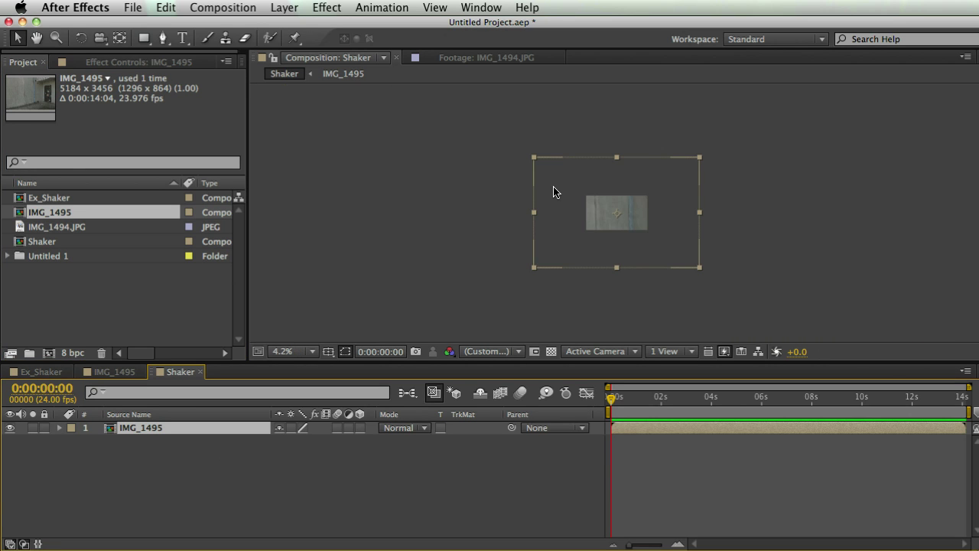
scroll(553, 183, "up", 2)
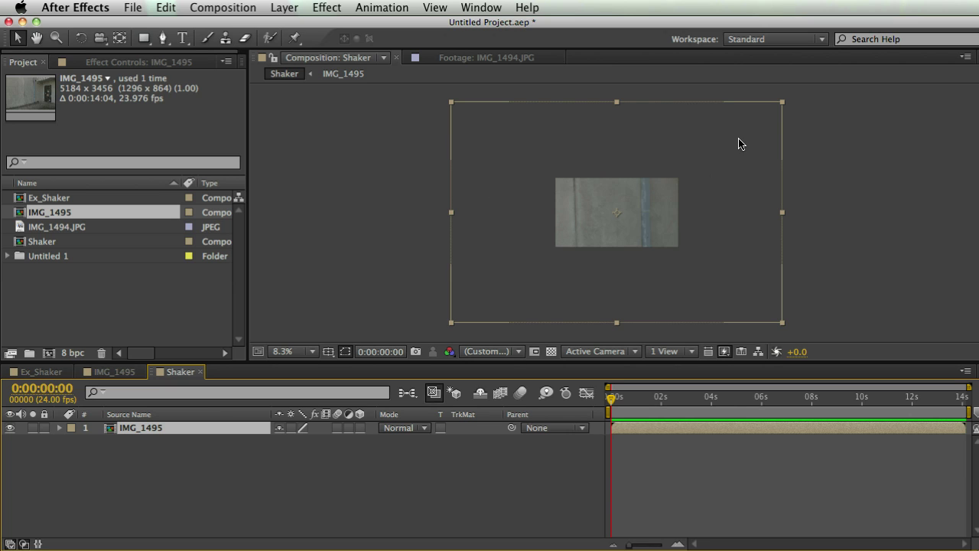
left_click_drag(782, 104, 686, 215)
key("period")
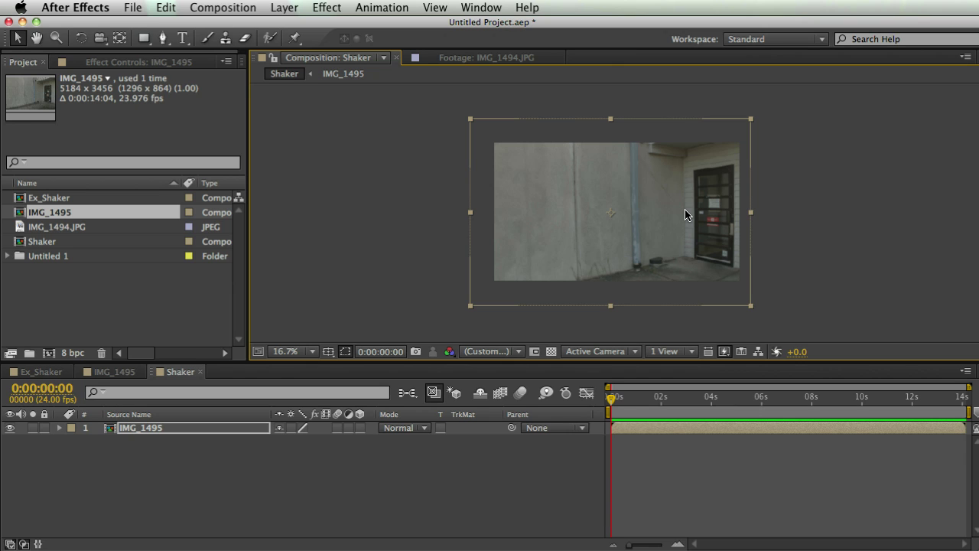
key("grave")
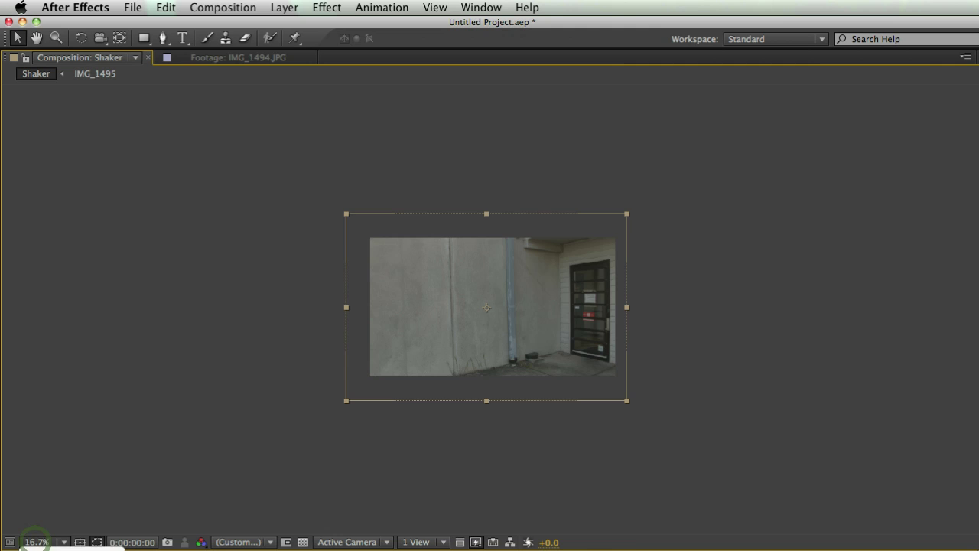
key("shift+slash")
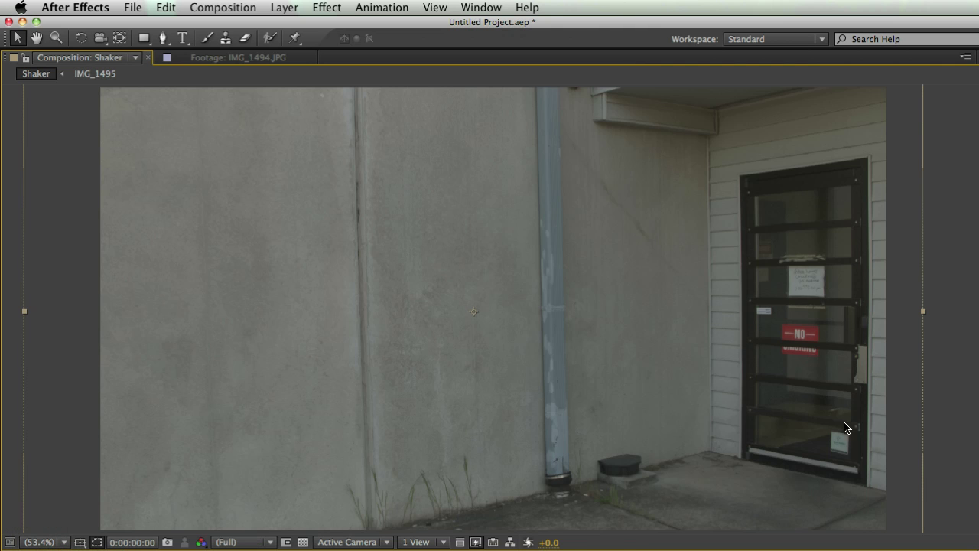
mouse_move(833, 446)
left_mouse_down()
mouse_move(824, 438)
mouse_move(837, 443)
left_mouse_up()
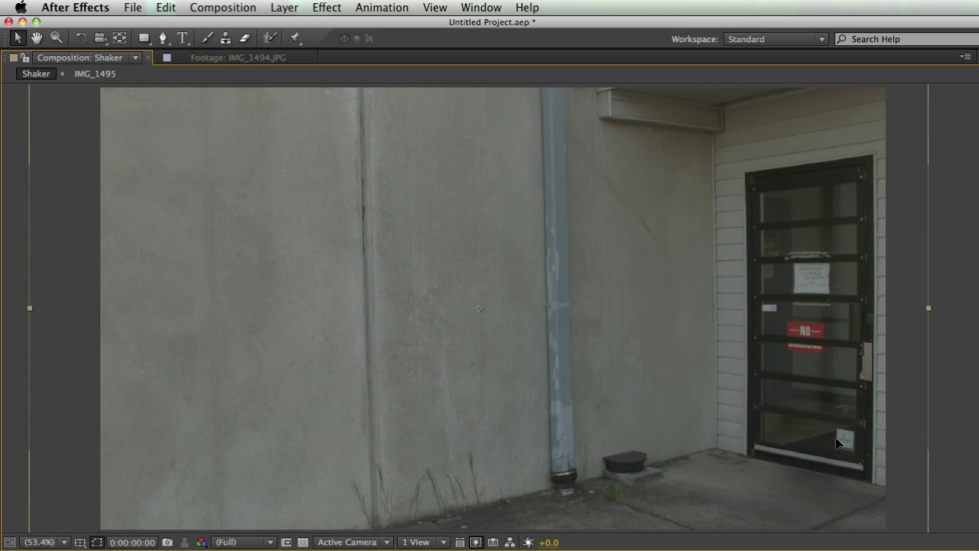
left_click_drag(838, 443, 832, 438)
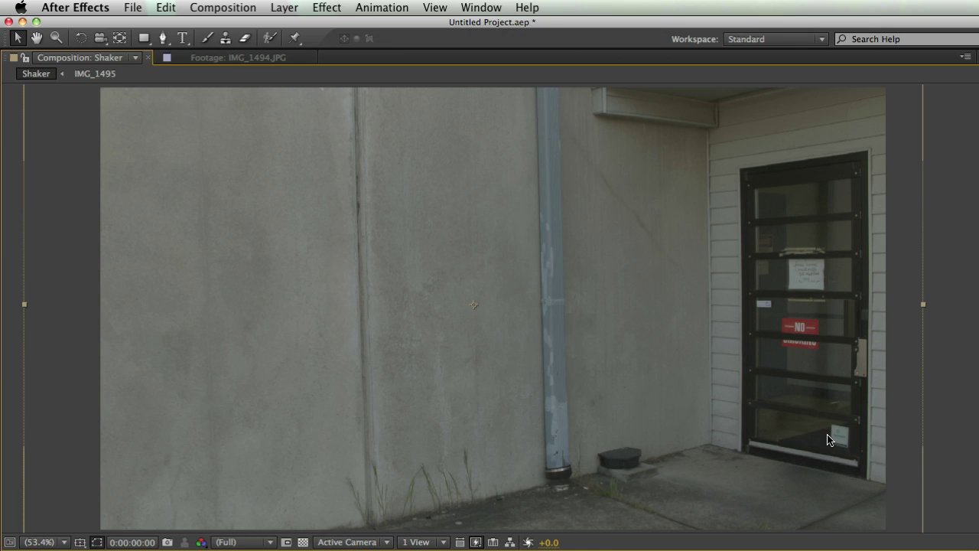
Restore the layout and attach a transform.position expression to IMG_1495's Position
key("grave")
left_click(171, 433)
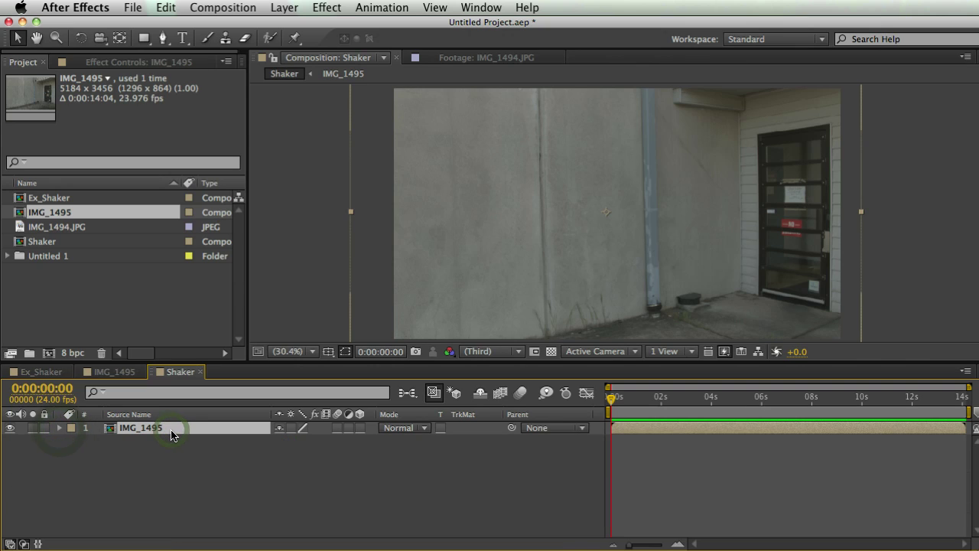
key("p")
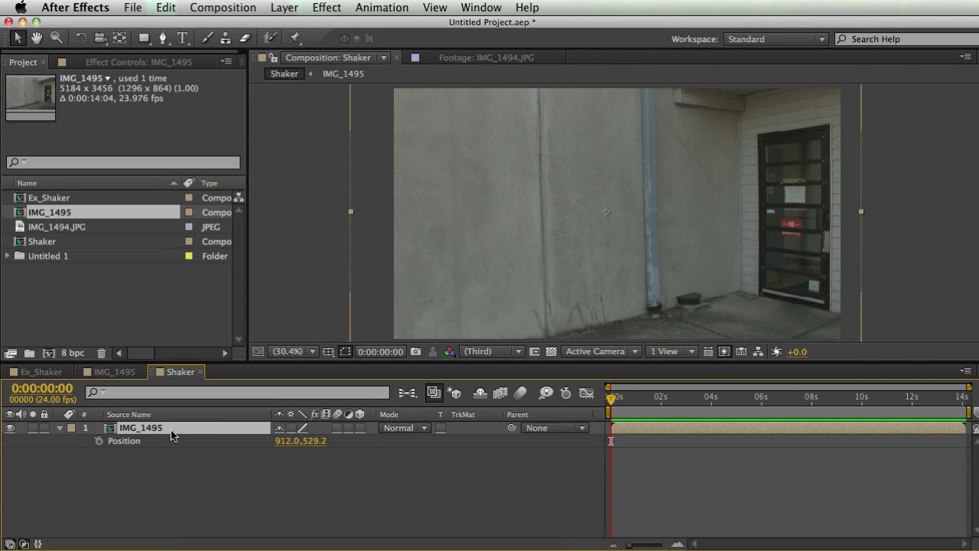
left_click(98, 441, "alt")
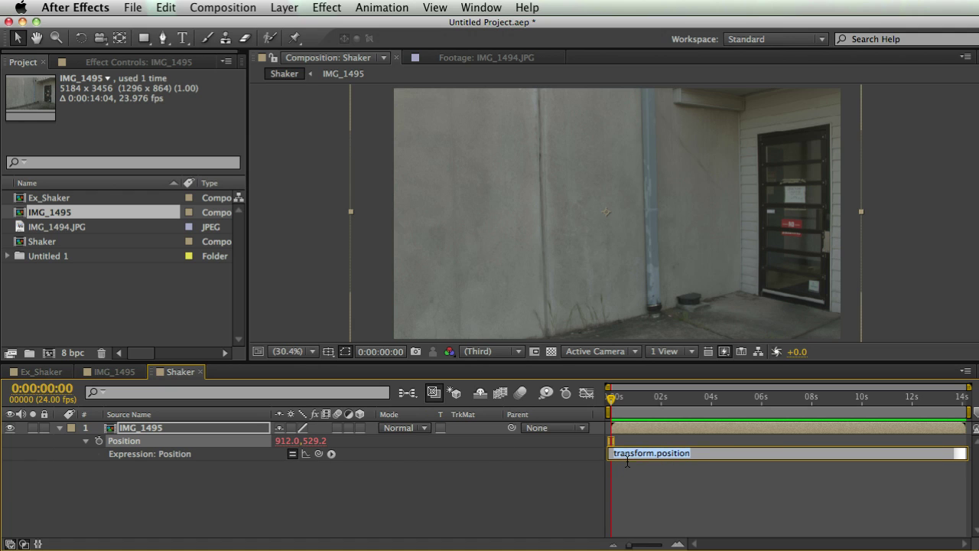
Replace the Position expression with wiggle(1,20) and scrub ahead to check the shake
key("BackSpace")
key("KP_Enter")
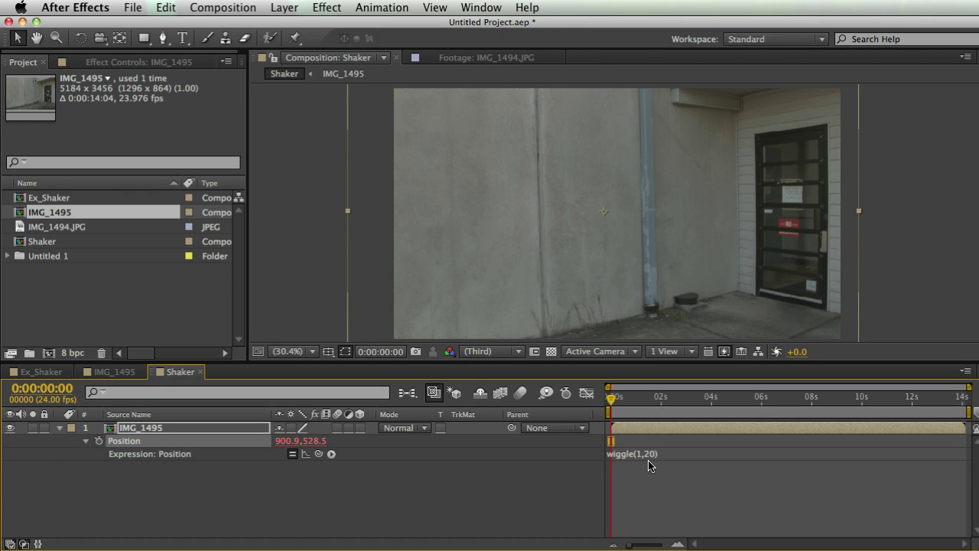
left_click_drag(612, 399, 732, 413)
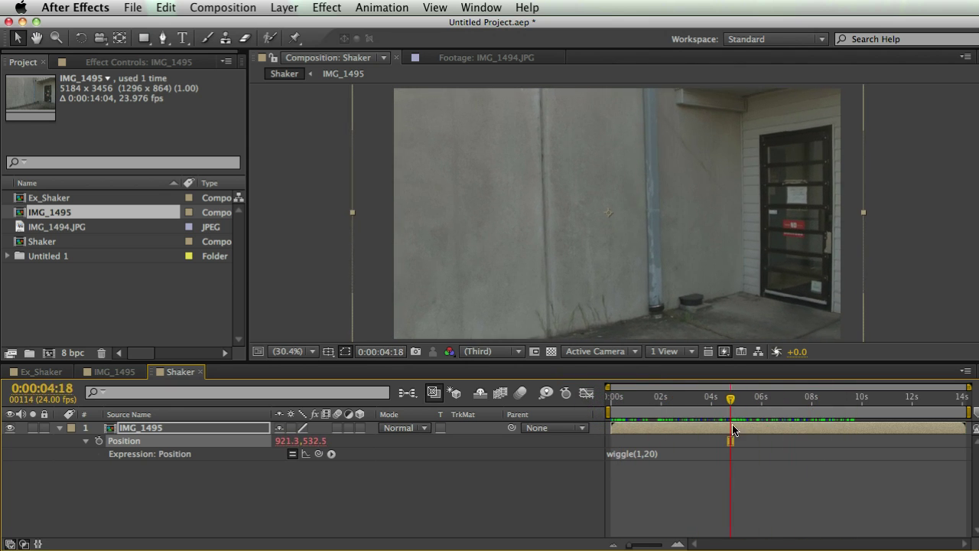
Try a Frequency placeholder inside the wiggle arguments, then delete it
left_click(639, 454)
double_click(646, 457)
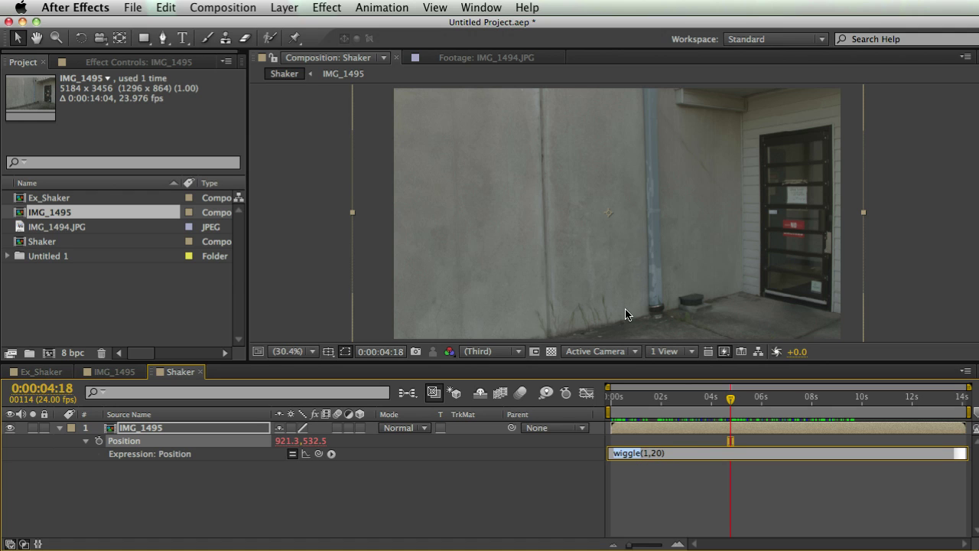
double_click(651, 455)
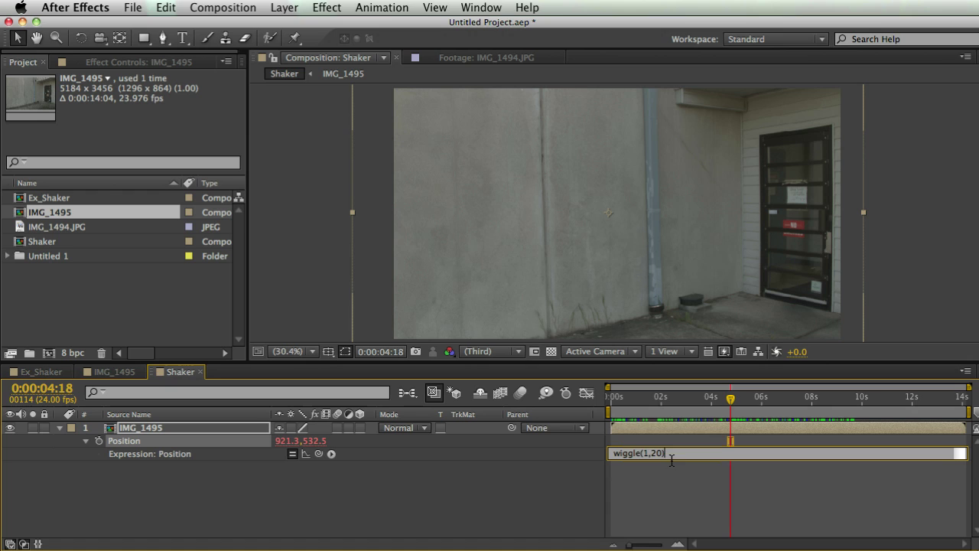
double_click(645, 454)
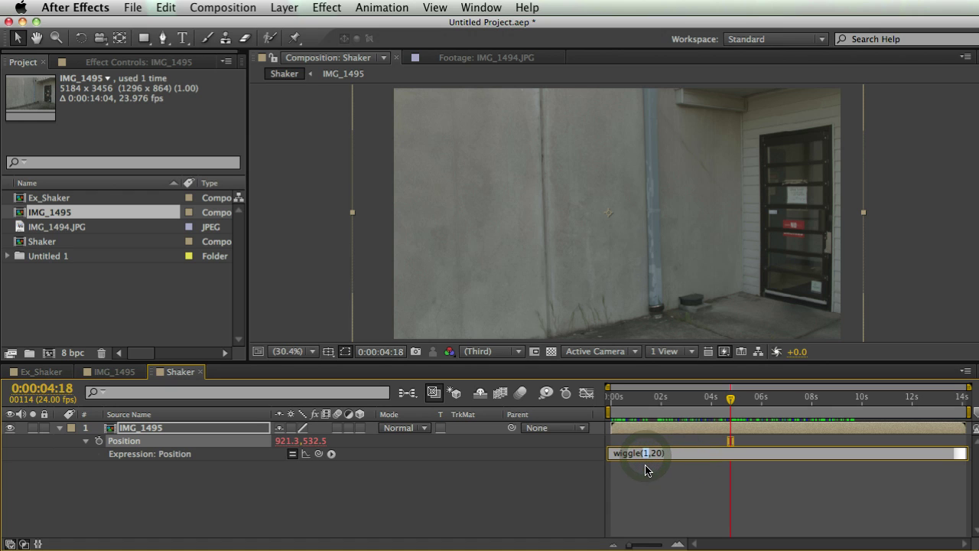
type("Frequency")
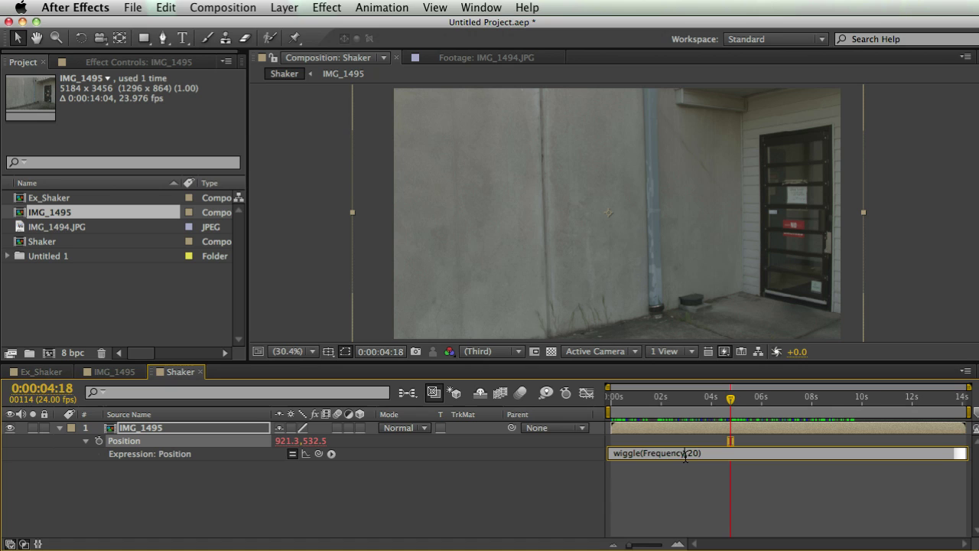
double_click(681, 453)
key("BackSpace")
Set the wiggle values to 1 and 20 and commit the wiggle(1,20) expression
double_click(657, 453)
type("1,amplitude")
left_click_drag(651, 454, 689, 454)
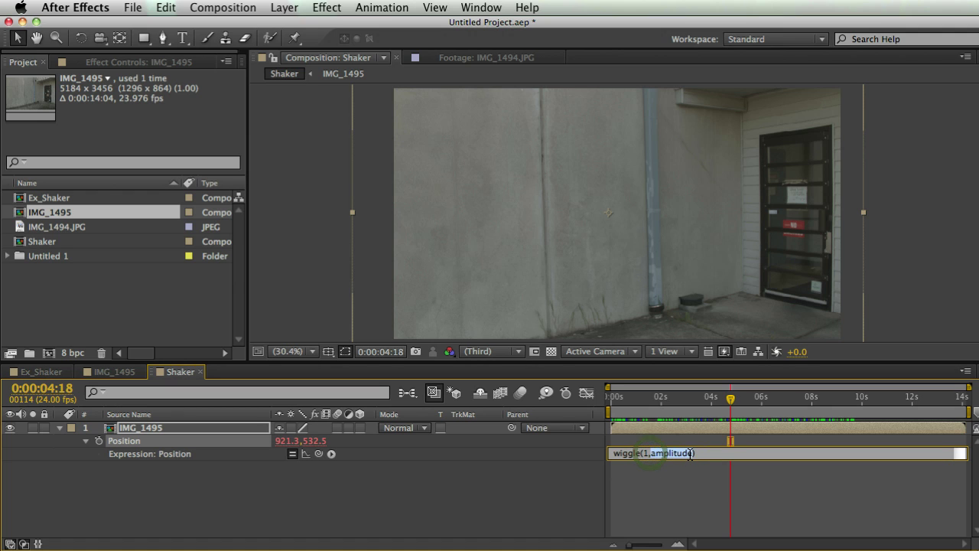
type("2")
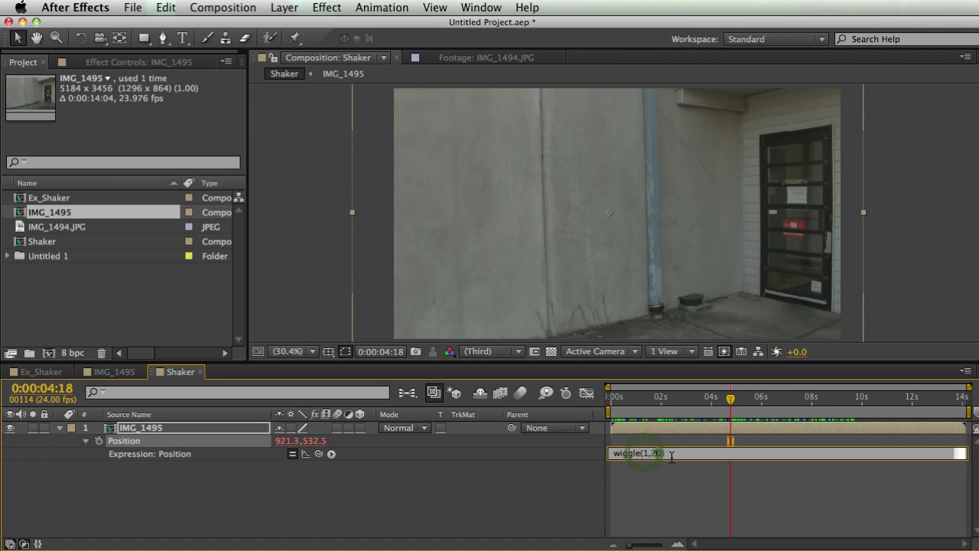
type("0")
left_click(681, 457)
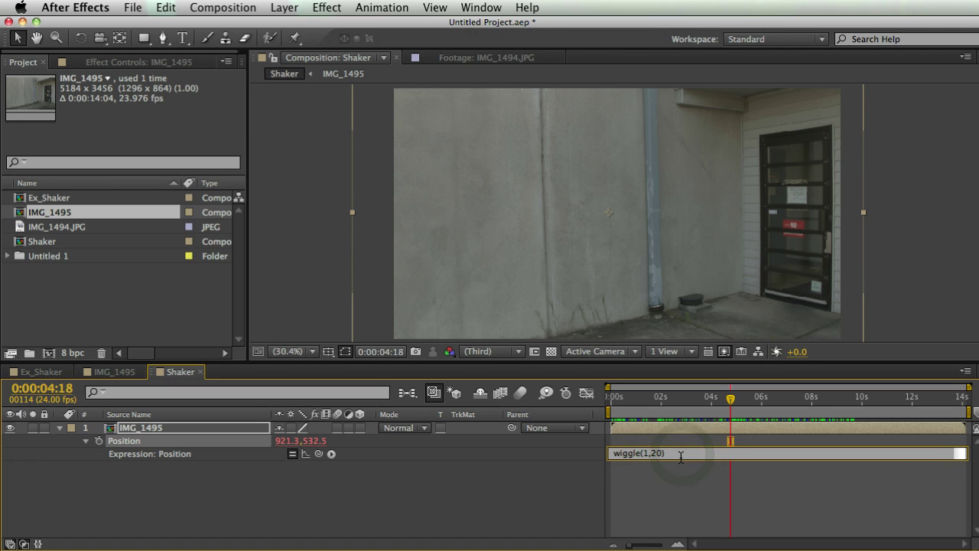
left_click(683, 459)
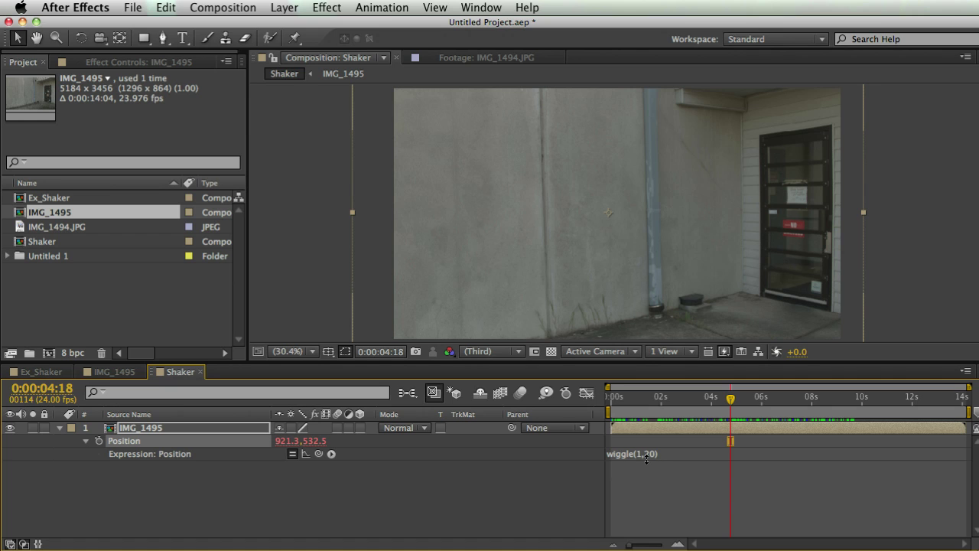
left_click_drag(646, 458, 644, 467)
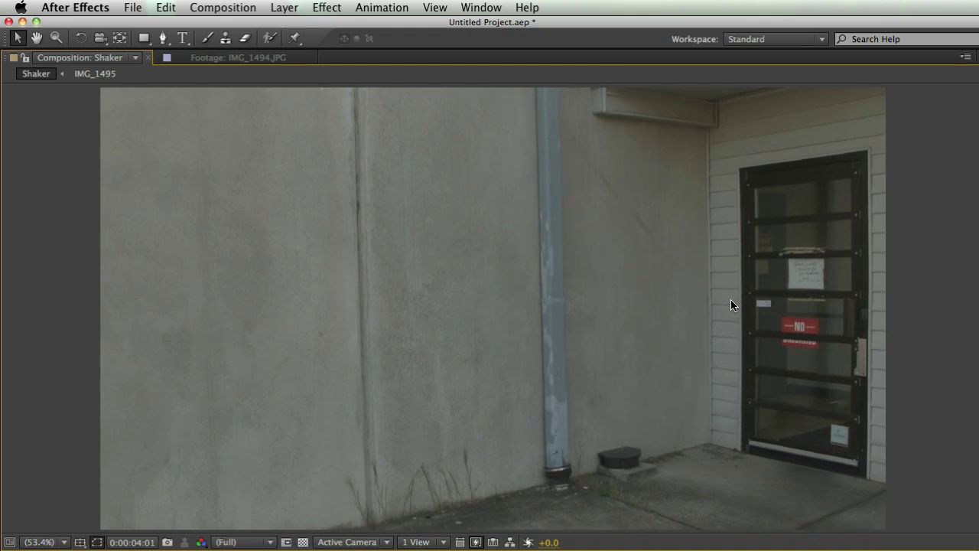
Stop the full-screen preview of the Shaker composition
key("space")
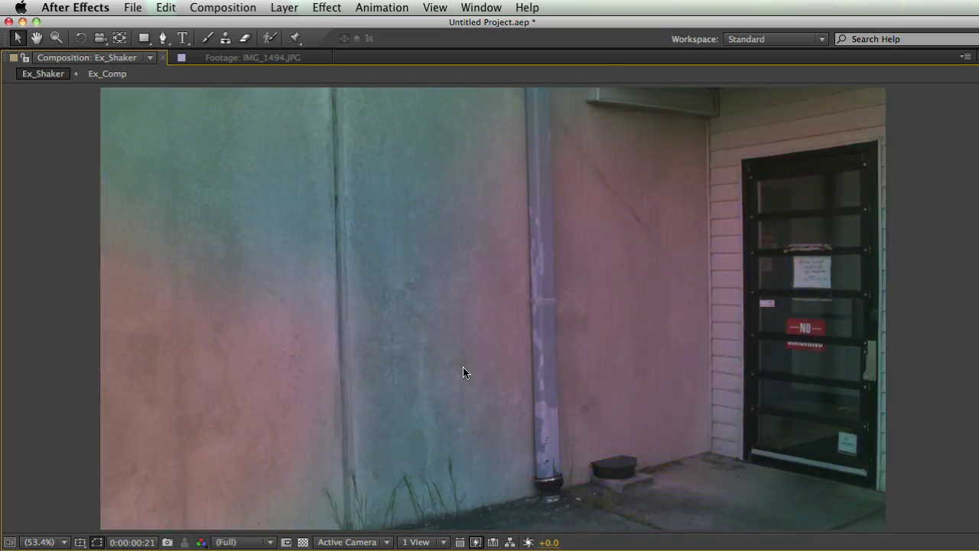
Open Ex_Comp and switch its Curves channel to RGB, then Red
key("grave")
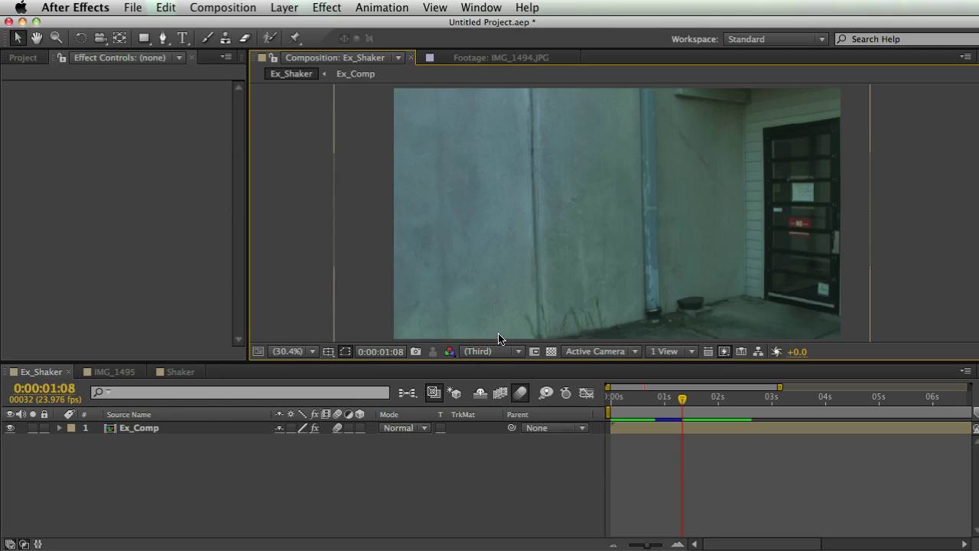
double_click(162, 429)
left_click_drag(523, 363, 526, 433)
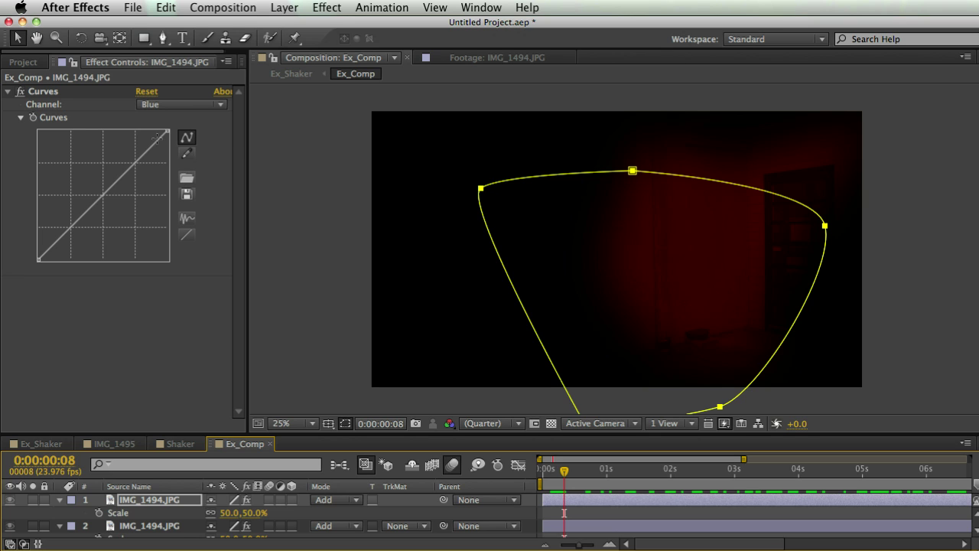
left_click(158, 107)
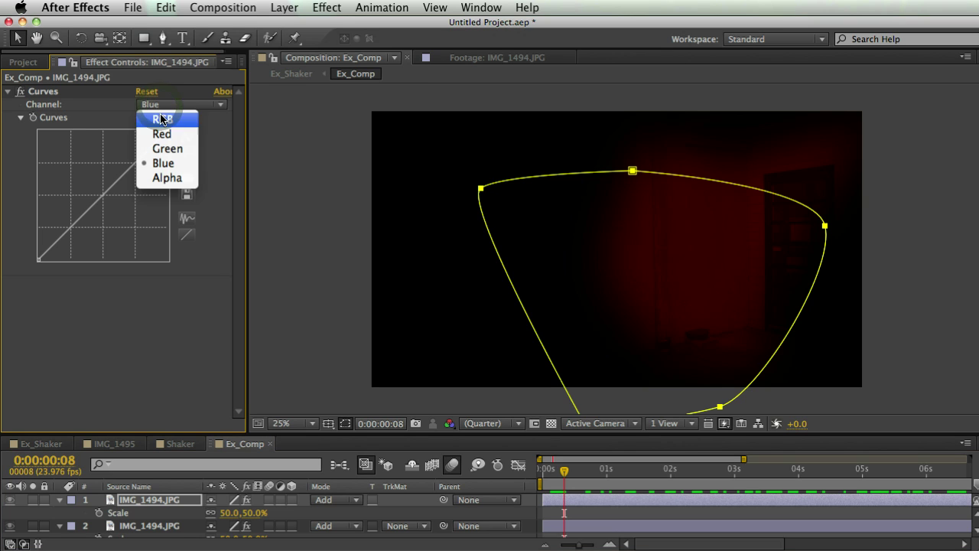
left_click(162, 118)
left_click(168, 107)
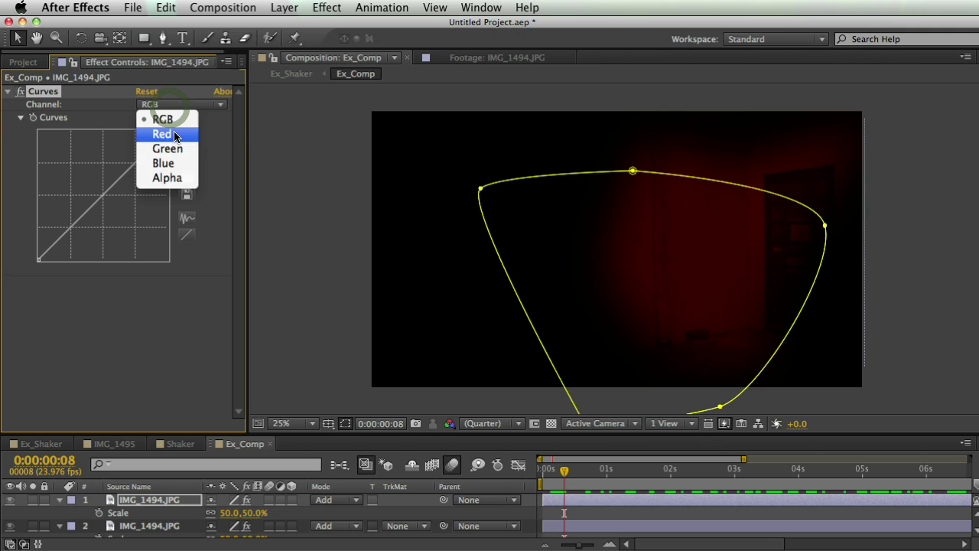
left_click(162, 133)
Select the fourth IMG_1494.JPG layer and view its Green, Blue and Red Curves channels
scroll(168, 519, "down", 3)
left_click(168, 514)
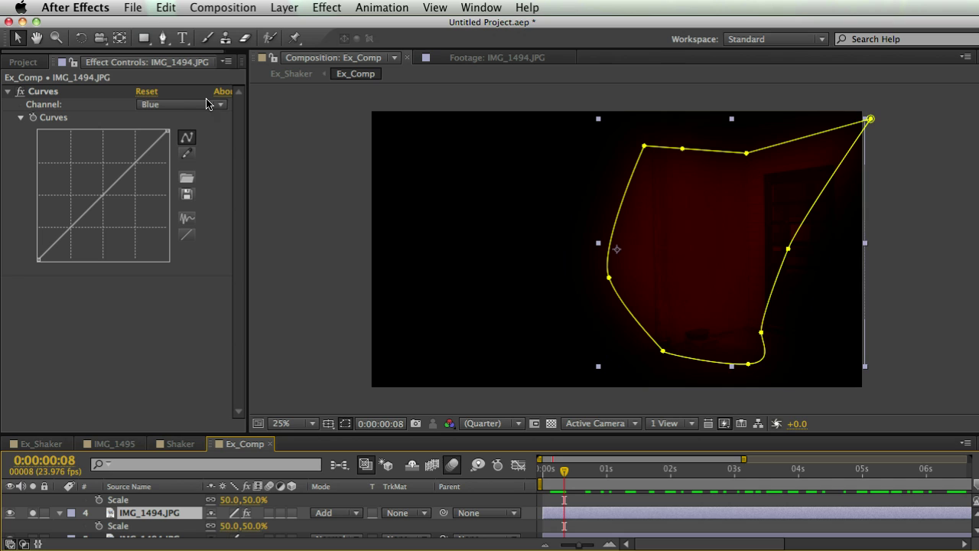
left_click(178, 107)
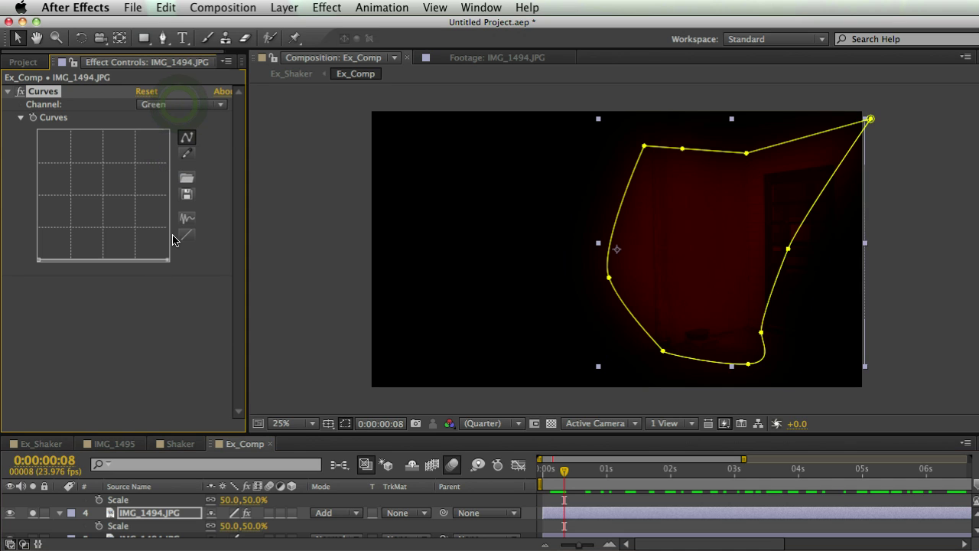
left_click(203, 89)
left_click(197, 103)
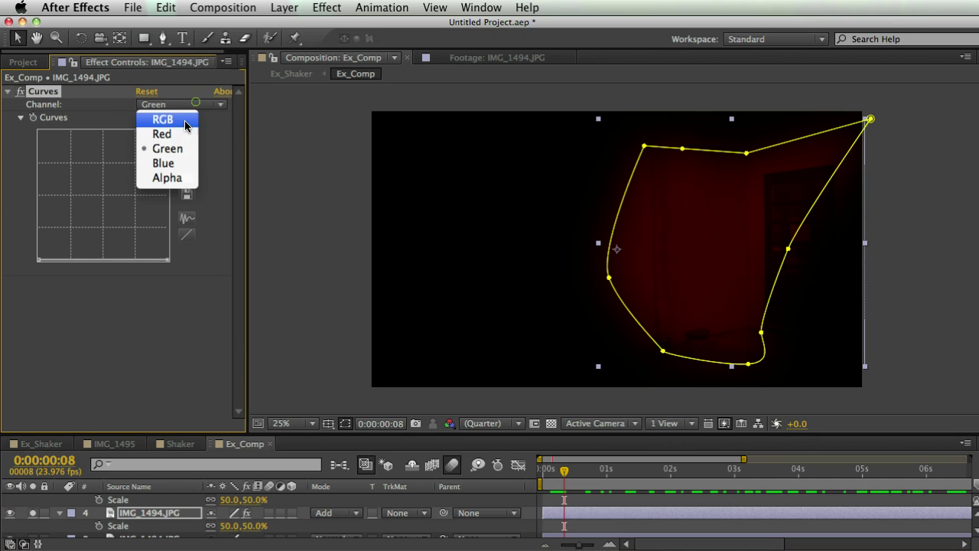
left_click(176, 160)
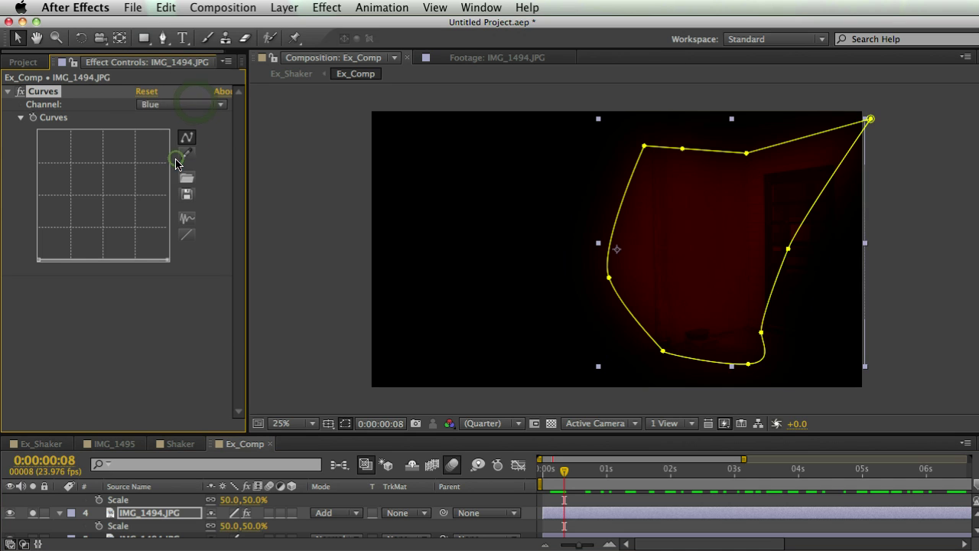
left_click(197, 104)
left_click(190, 134)
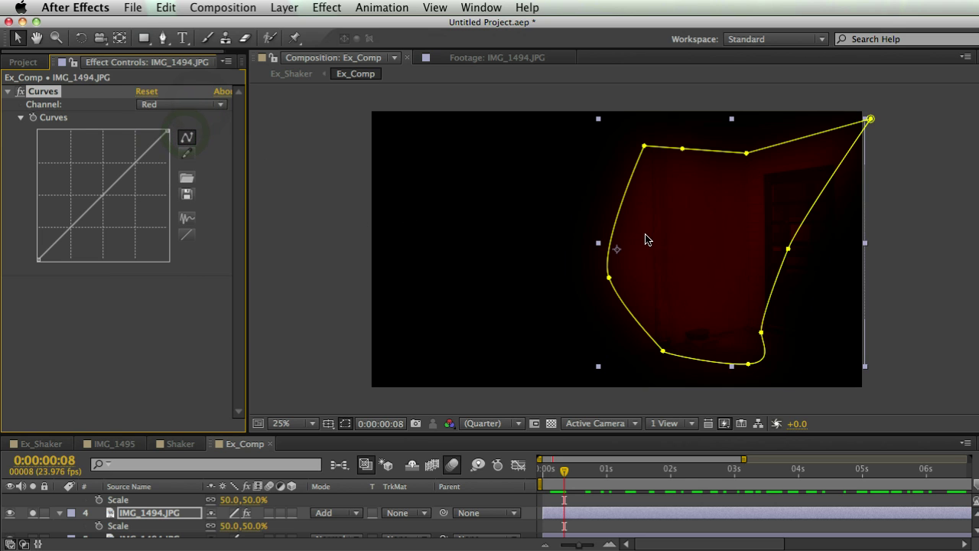
Test steepening the red curve, reset it, collapse Curves and show all five layers
left_click_drag(167, 134, 126, 130)
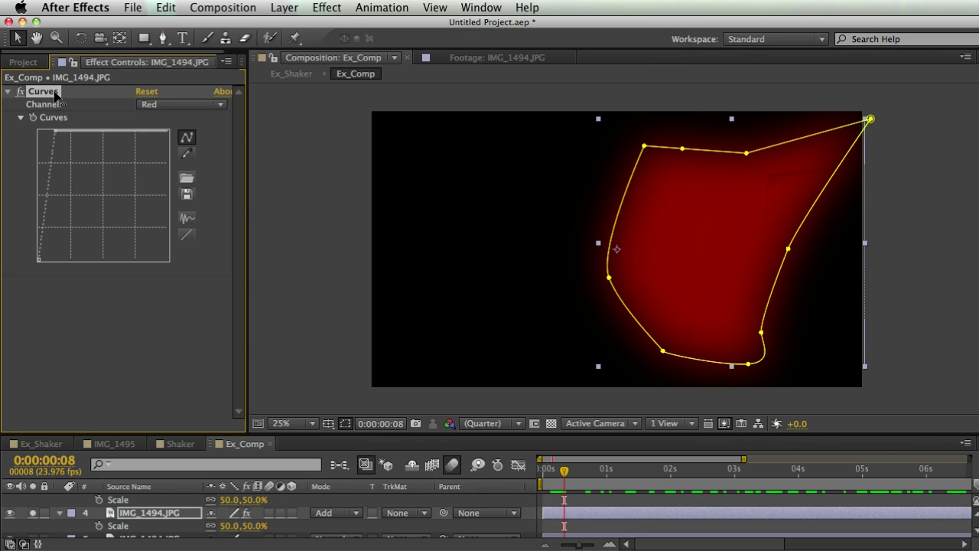
left_click(146, 91)
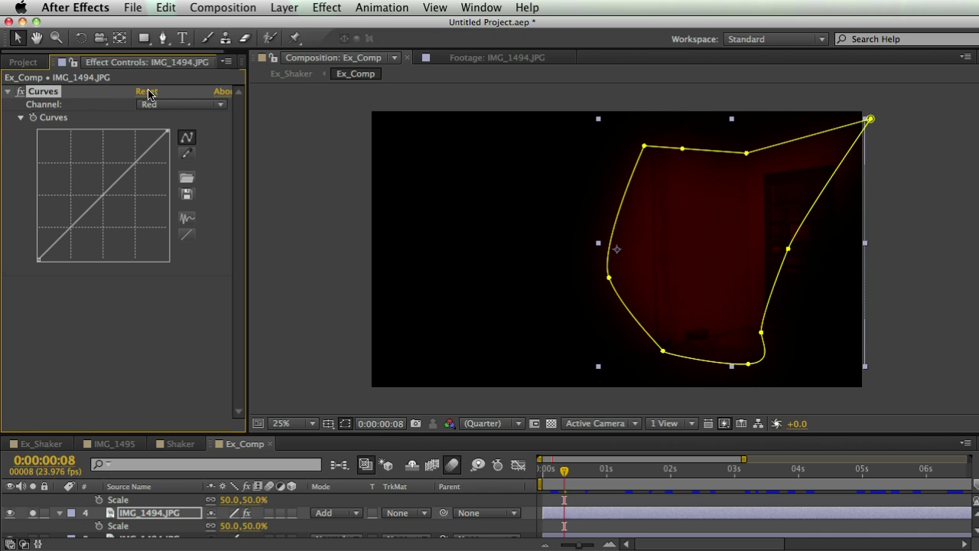
left_click(7, 91)
left_click_drag(289, 435, 284, 282)
Reveal layer 4's Opacity and its wiggle(9,100) expression, and select the expression text
left_click(146, 427)
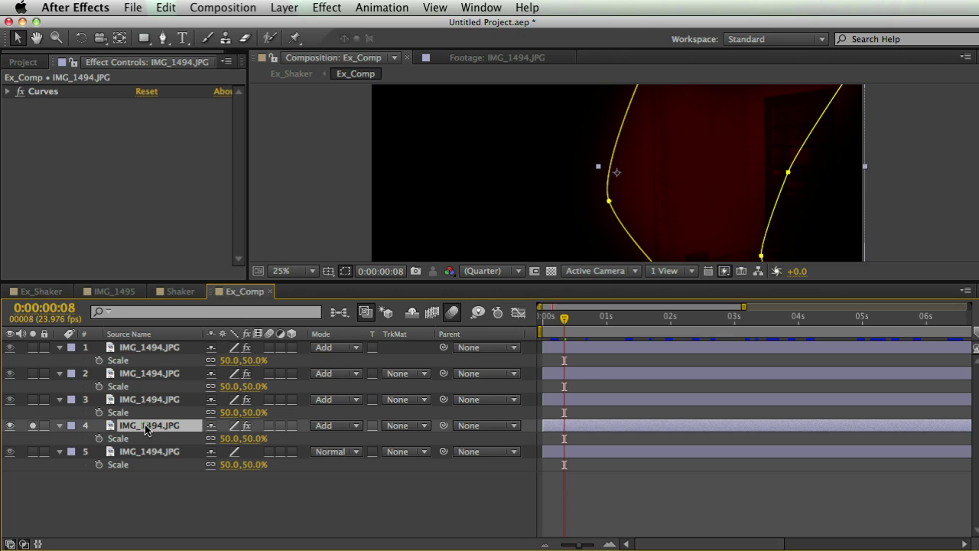
key("t")
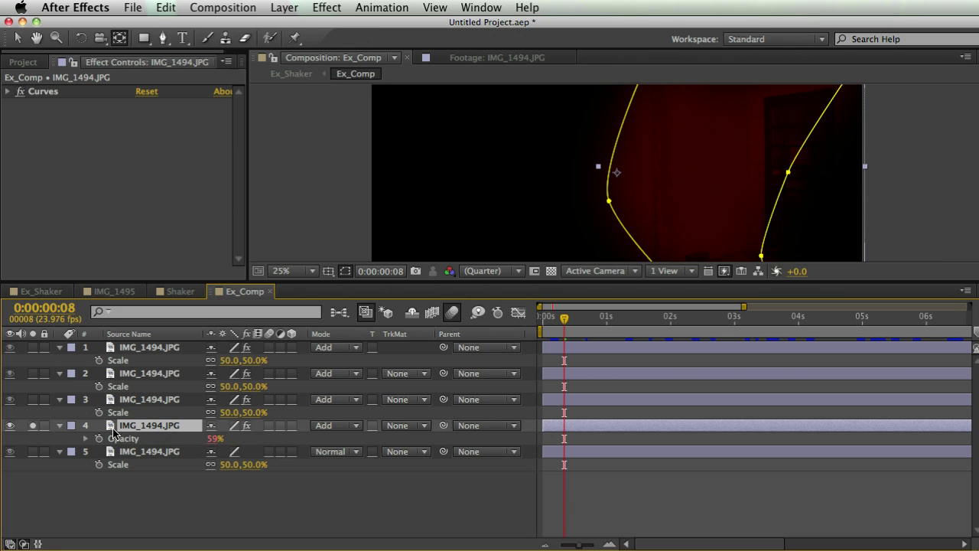
type("wiggle(9,100)")
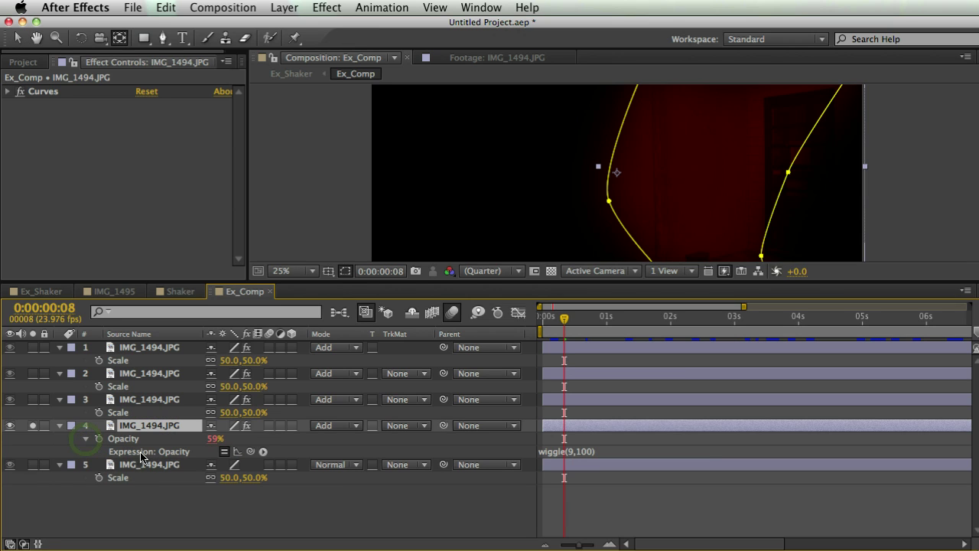
left_click(575, 455)
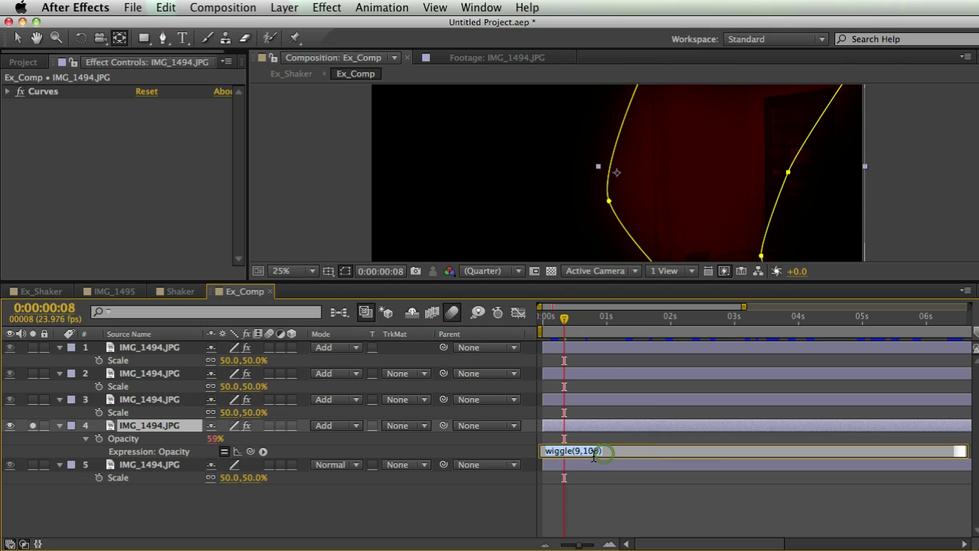
left_click(589, 453)
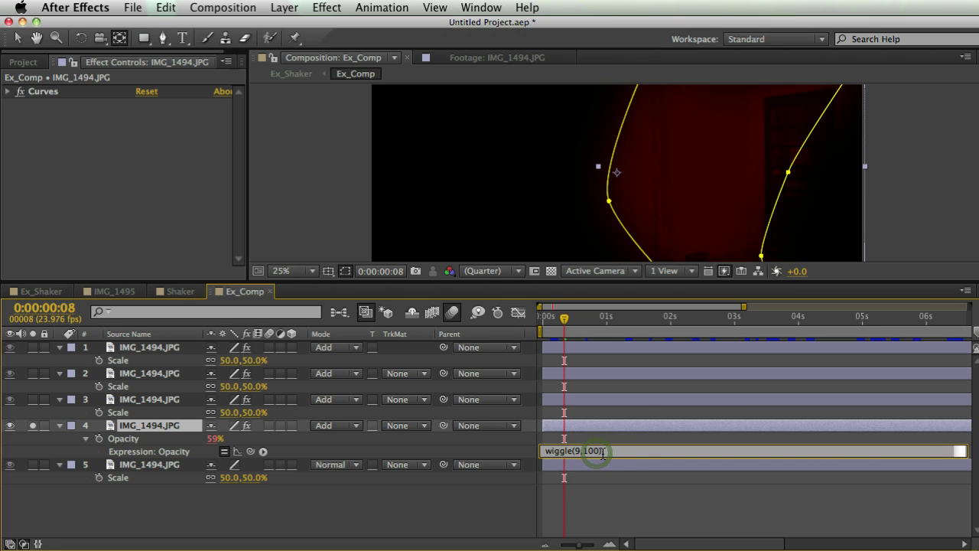
left_click(598, 453)
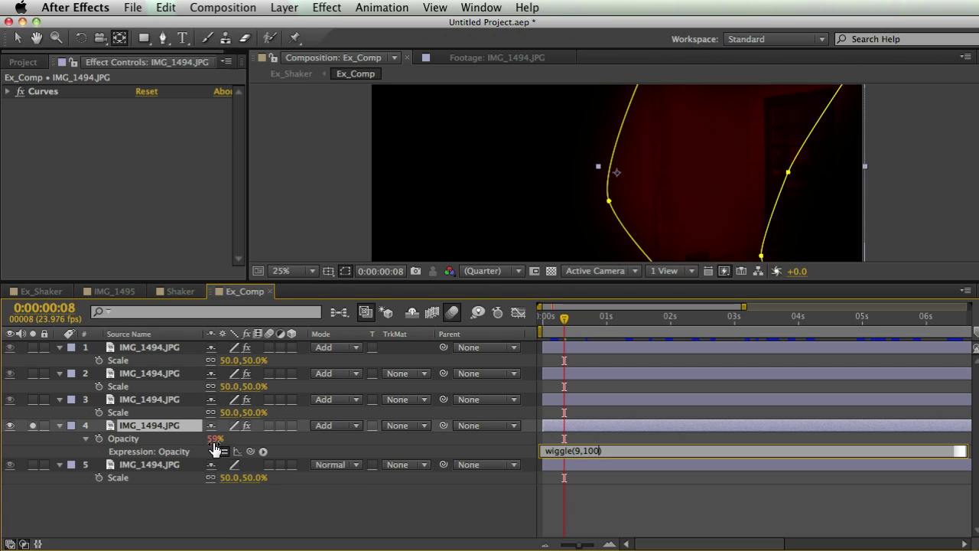
left_click(627, 452)
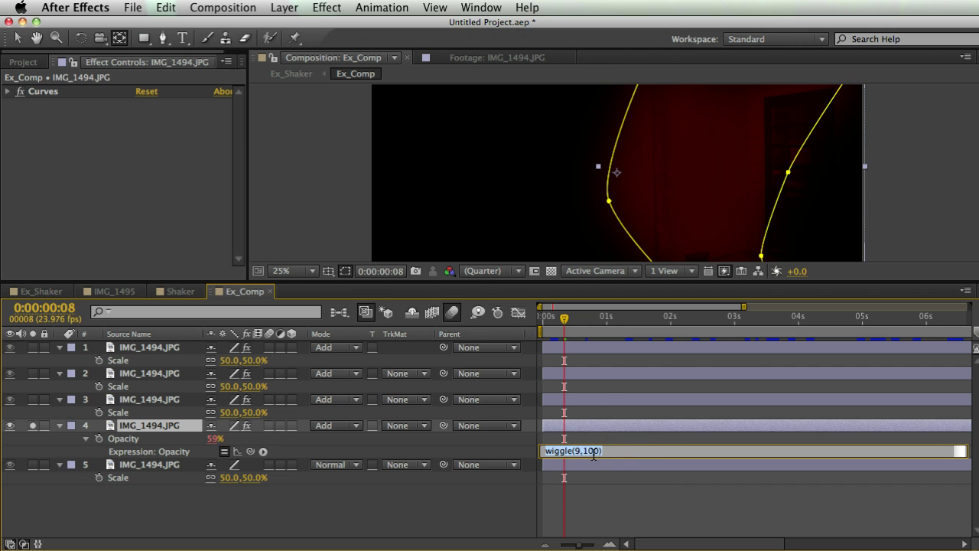
left_click(396, 478)
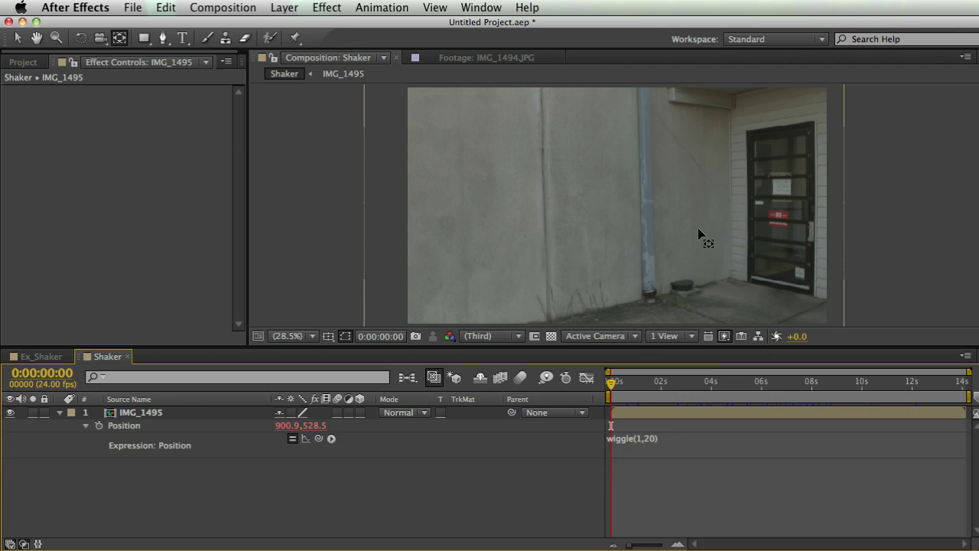
Collapse IMG_1495's revealed properties in the Shaker comp with U
key("u")
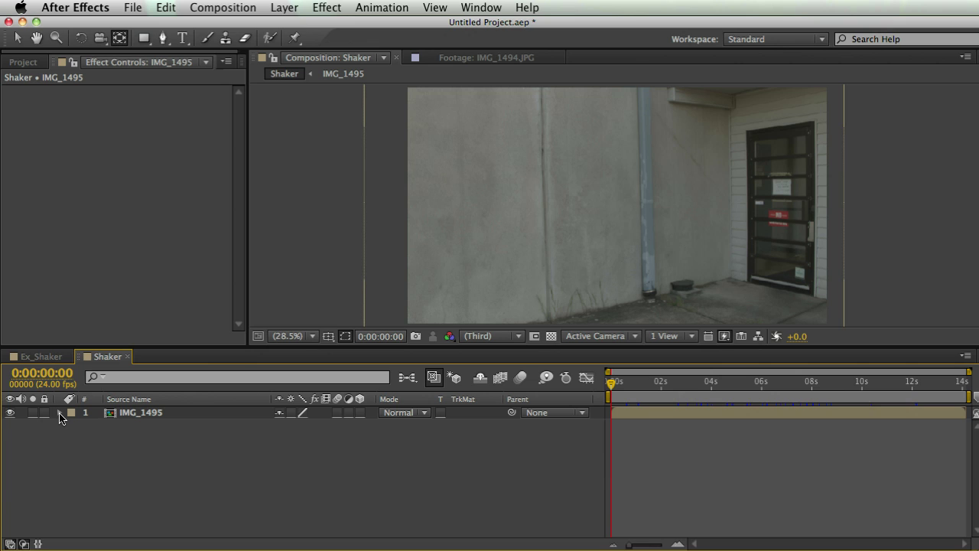
Give IMG_1495's Scale the expression [random(100), random(100)]
left_click(60, 414)
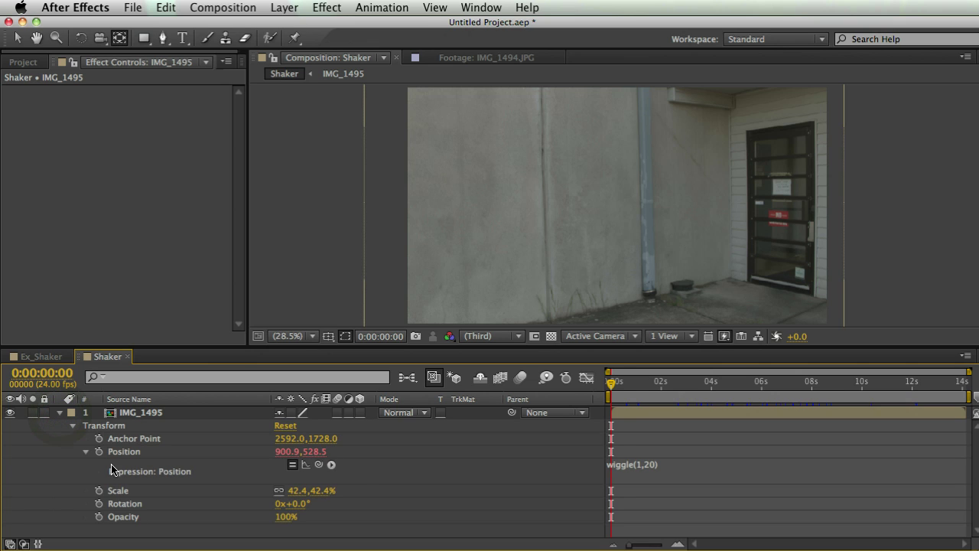
left_click(86, 452)
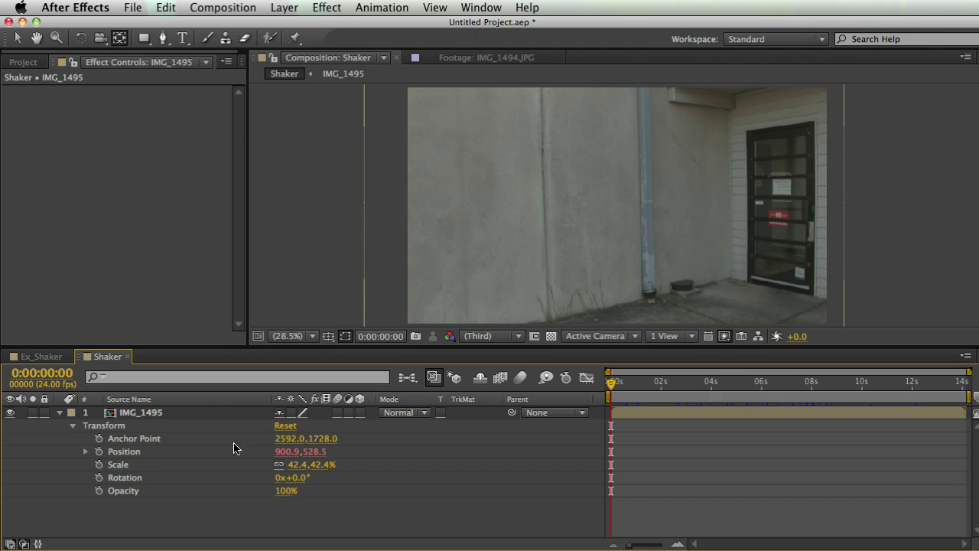
left_click(99, 465)
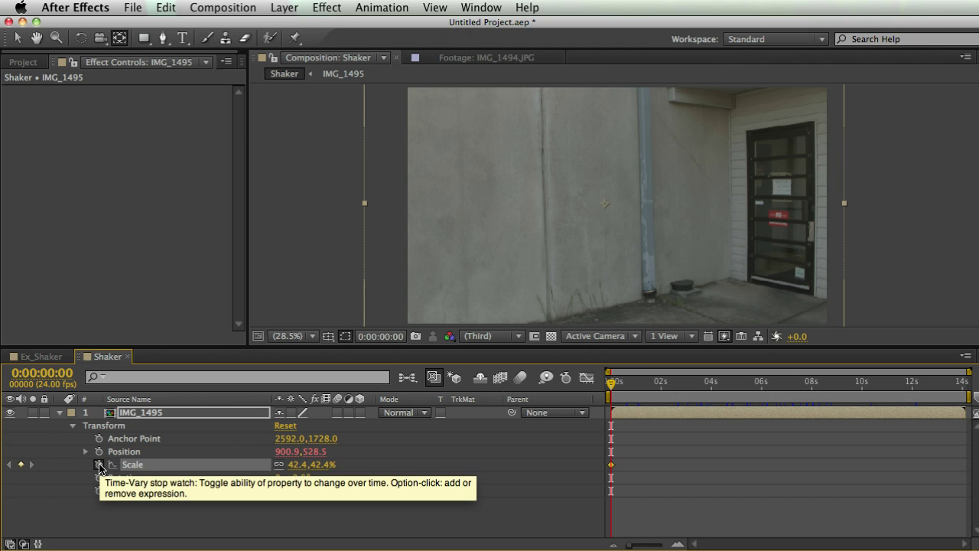
left_click(99, 465, "alt")
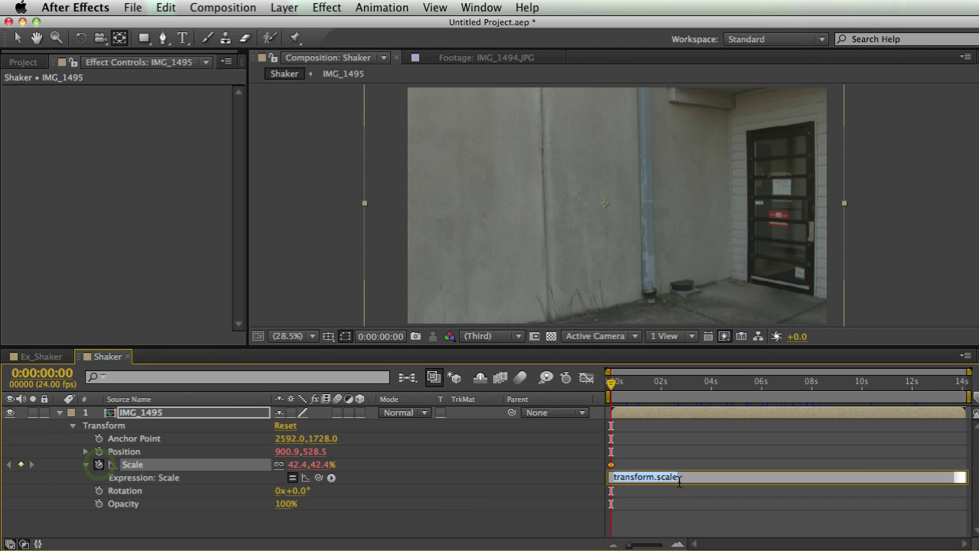
type("[random(100), random(100)]")
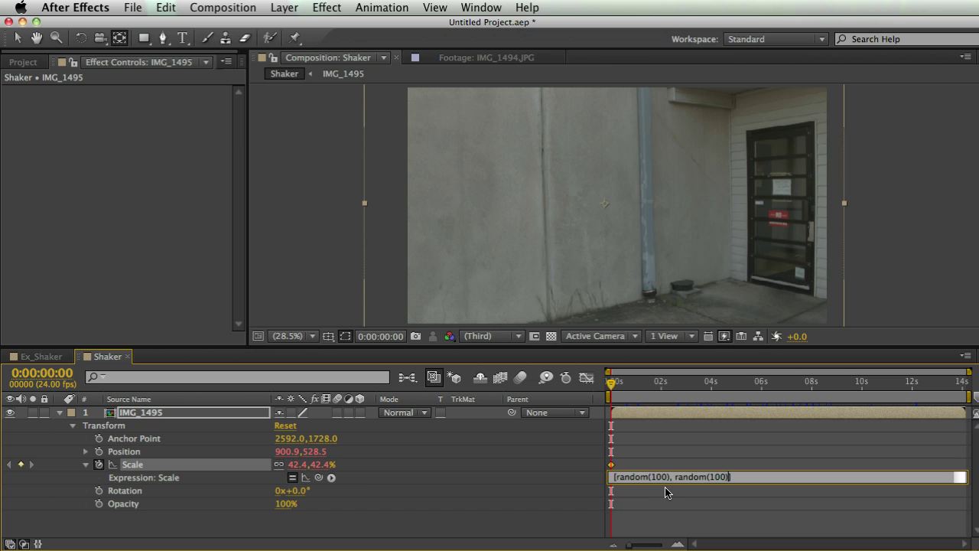
left_click(739, 480)
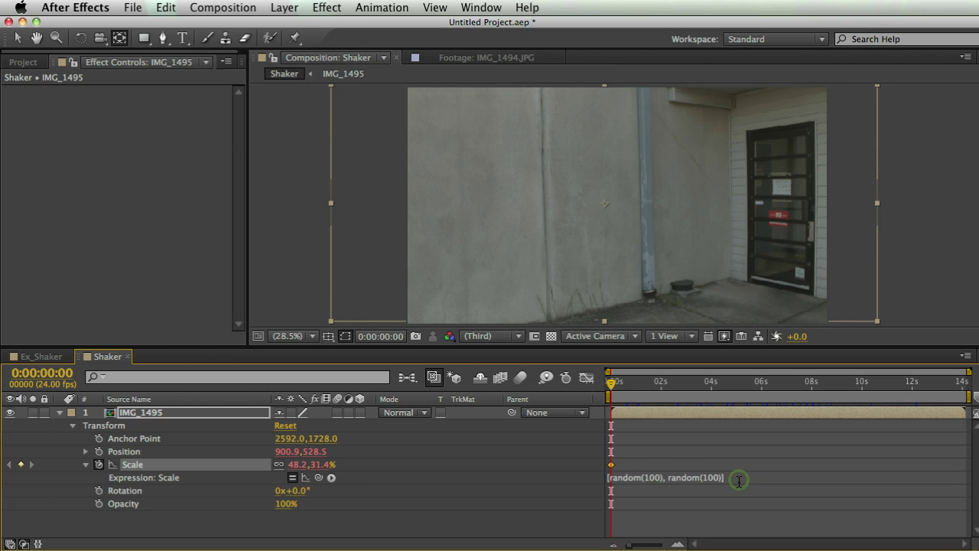
Scrub the first second to preview the random scaling, then reopen the Scale expression text
left_click_drag(612, 386, 694, 392)
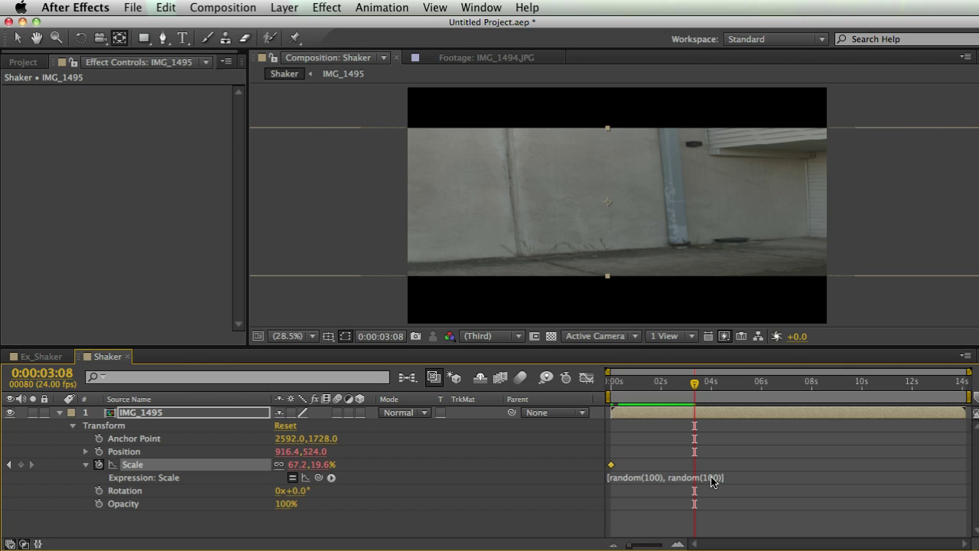
left_click(712, 479)
mouse_move(712, 477)
left_mouse_down()
mouse_move(687, 477)
mouse_move(717, 478)
left_mouse_up()
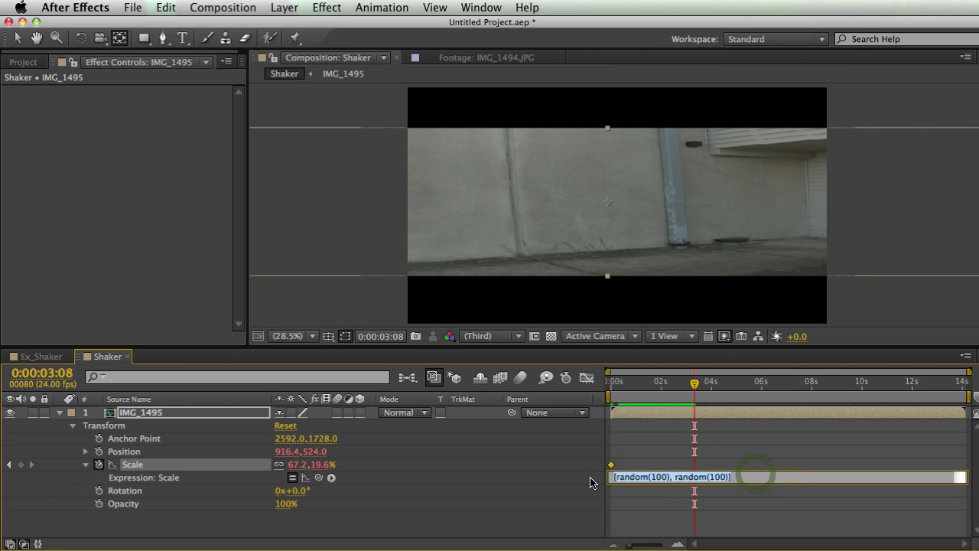
Replace Scale's expression with [transform.opacity, transform.opacity] and lower Opacity to 42%
key("super+a")
key("BackSpace")
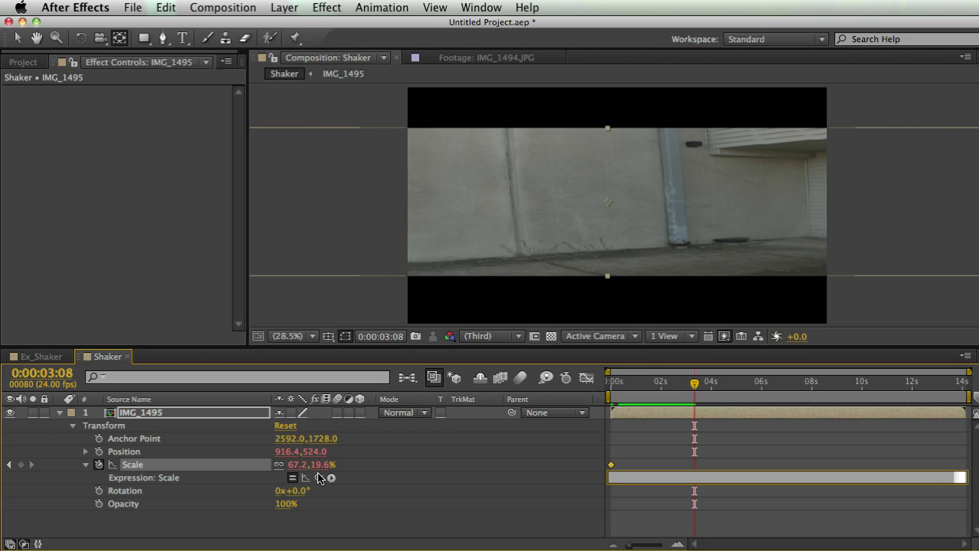
mouse_move(319, 478)
left_mouse_down()
mouse_move(324, 485)
mouse_move(400, 461)
mouse_move(337, 494)
mouse_move(368, 483)
mouse_move(374, 466)
mouse_move(329, 476)
left_mouse_up()
left_click(615, 477)
left_click_drag(318, 477, 288, 511)
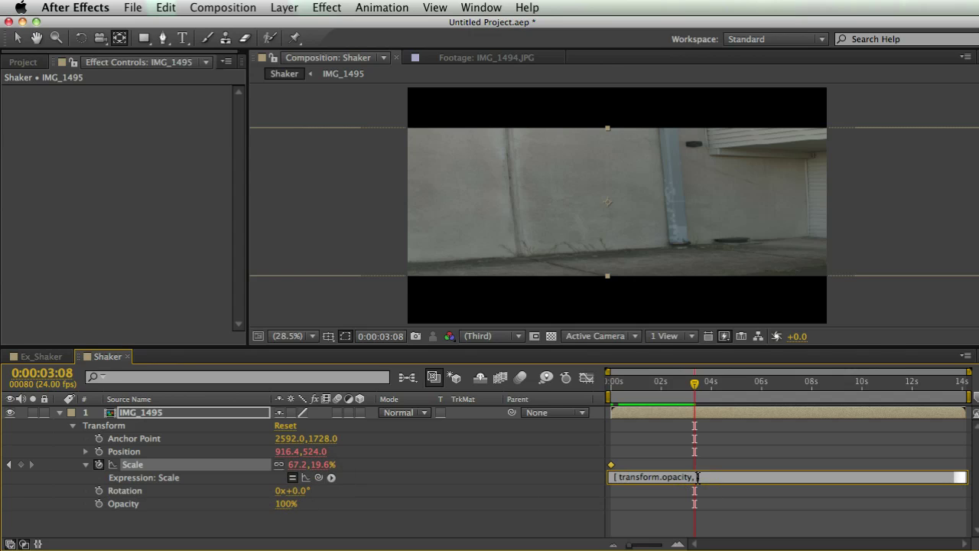
left_click_drag(318, 478, 261, 513)
key("KP_Enter")
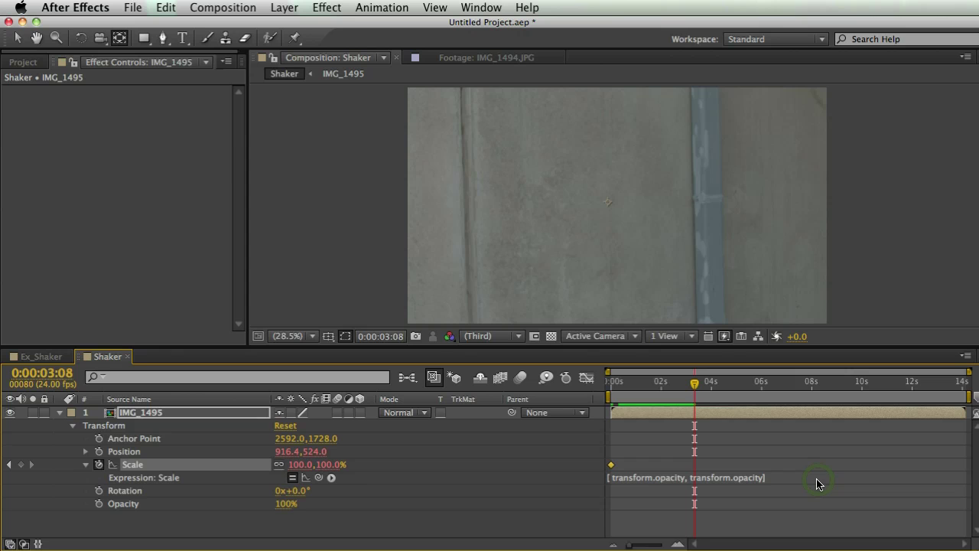
mouse_move(283, 505)
left_mouse_down()
mouse_move(216, 507)
mouse_move(290, 507)
mouse_move(260, 507)
left_mouse_up()
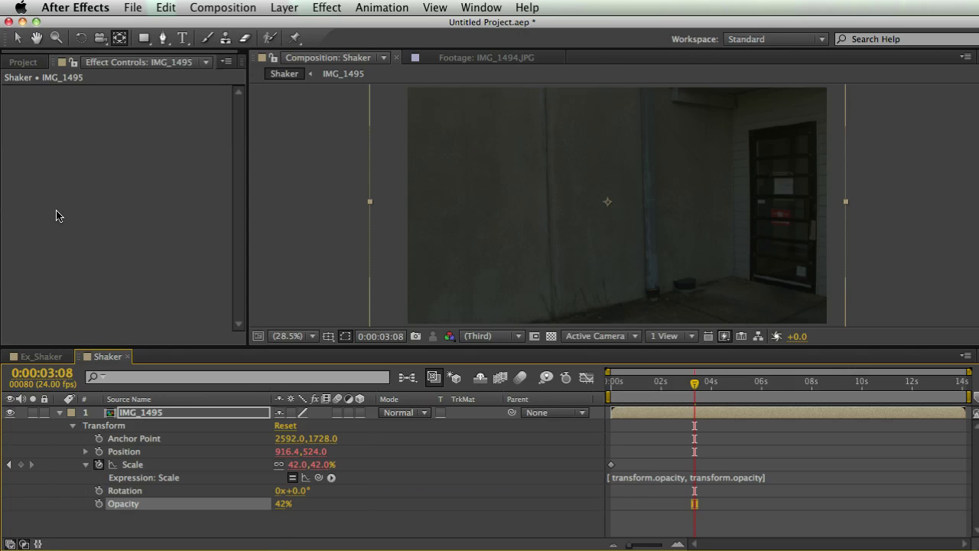
Add an Expression Controls > Slider Control effect to IMG_1495 and test its value
right_click(65, 128)
mouse_move(139, 276)
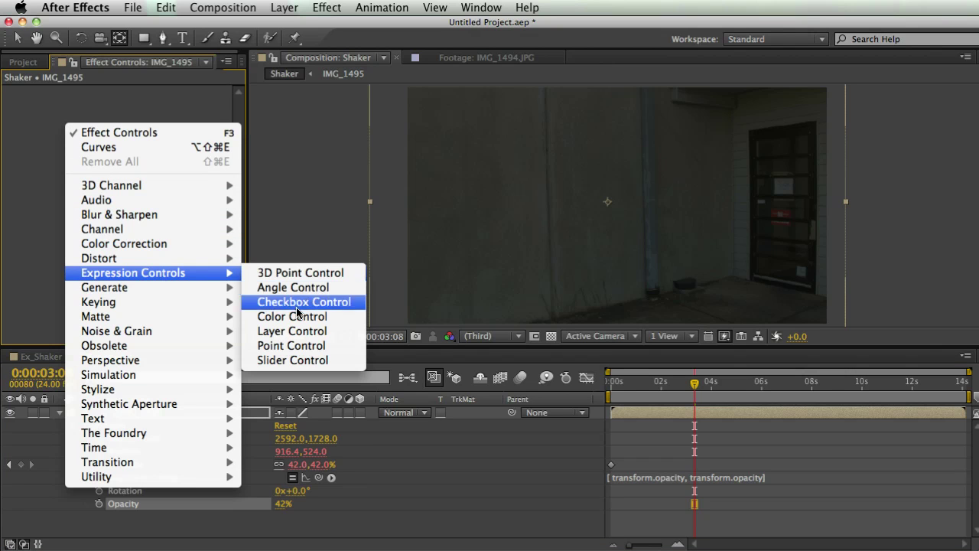
left_click(303, 362)
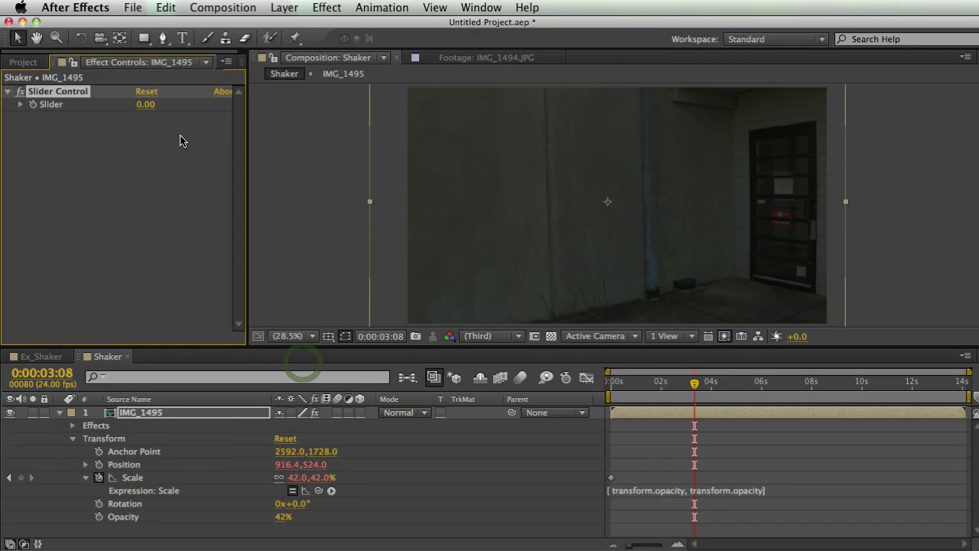
left_click(20, 105)
left_click_drag(44, 127, 25, 135)
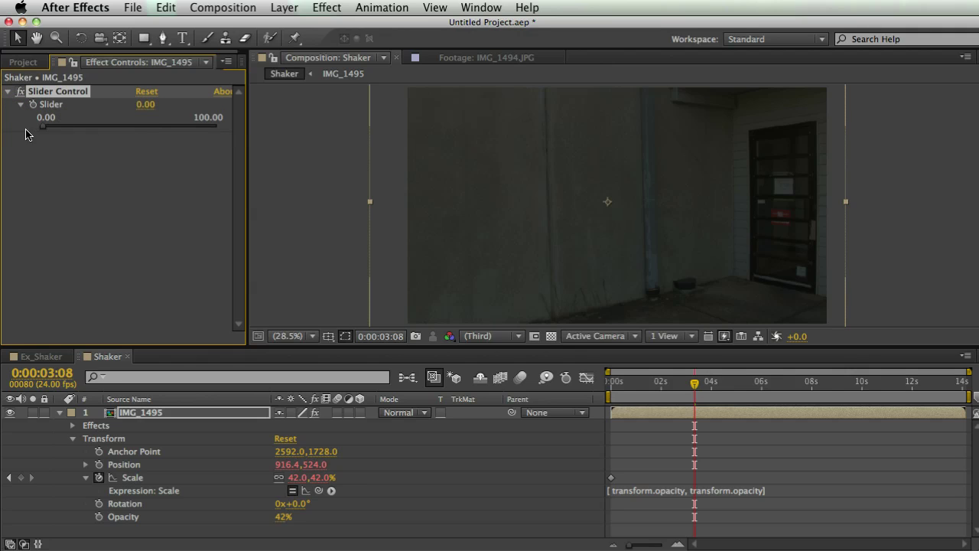
Pick-whip both Scale expression values to the Slider and set it to 30.40
left_click(746, 496)
left_click_drag(770, 490, 697, 490)
key("BackSpace")
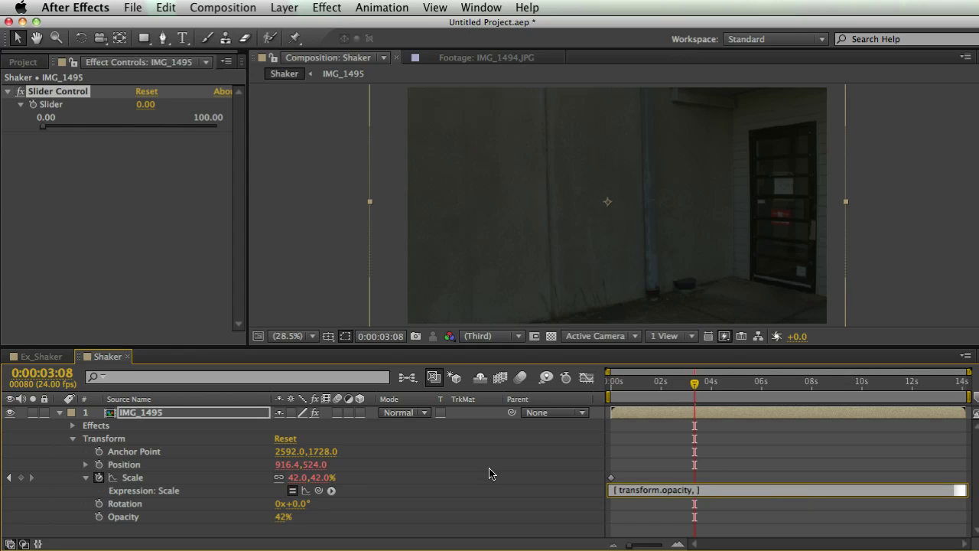
left_click_drag(317, 494, 68, 105)
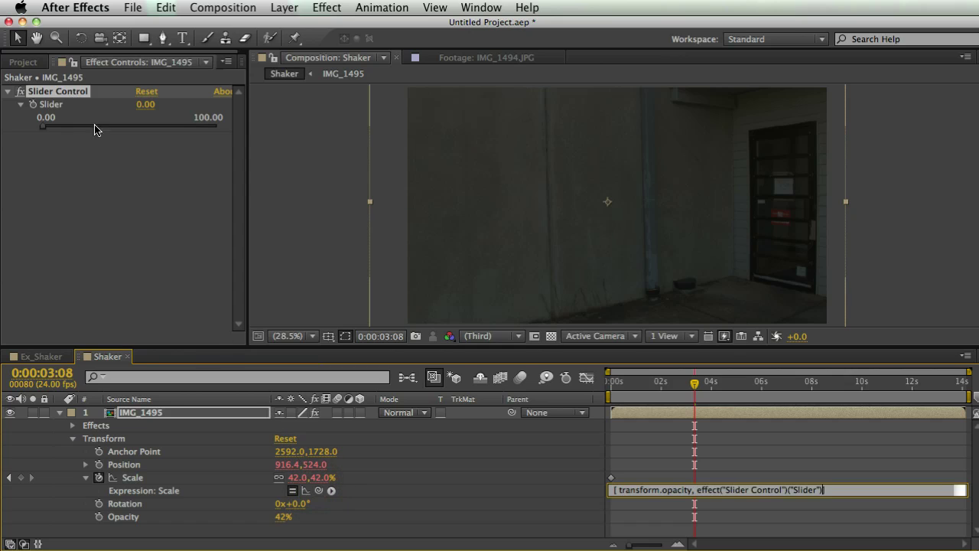
left_click_drag(691, 490, 618, 490)
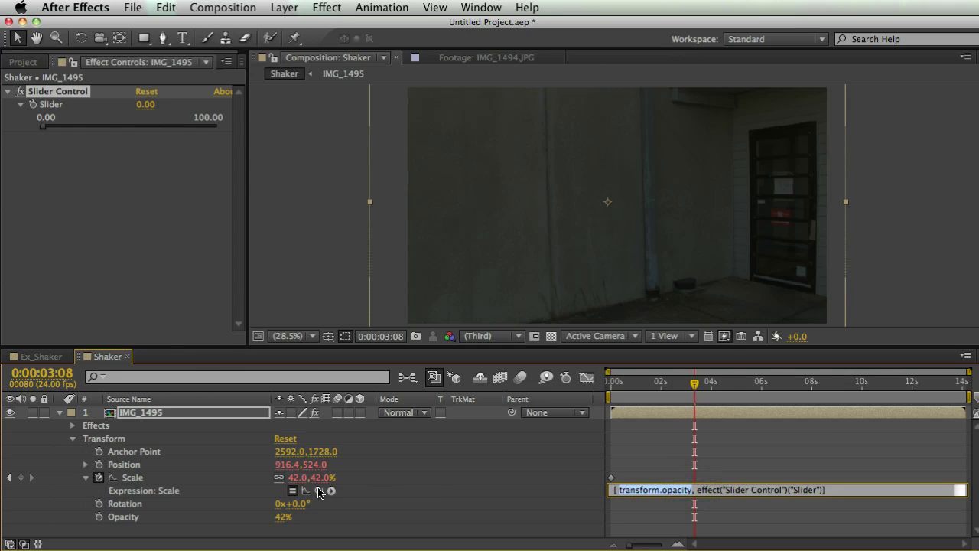
left_click_drag(319, 490, 84, 96)
left_click_drag(43, 131, 94, 130)
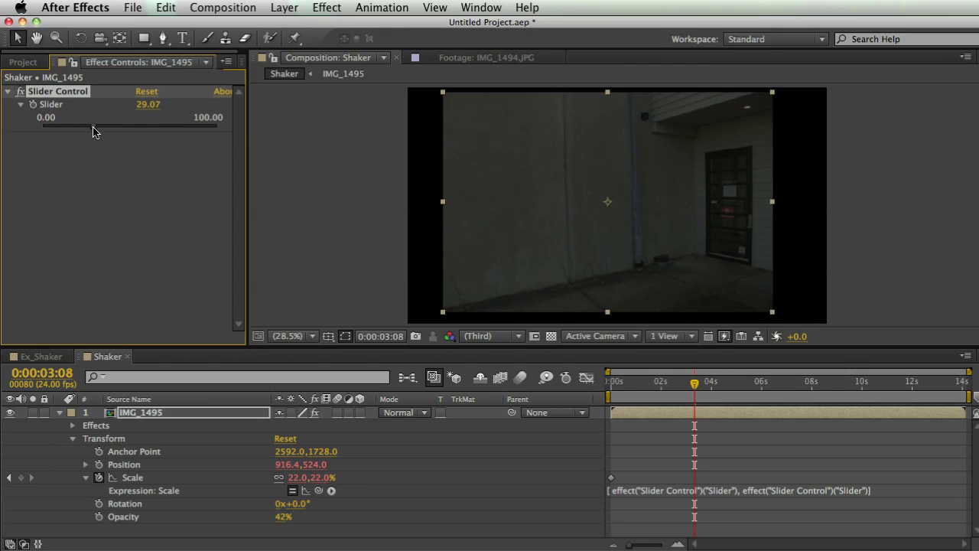
Give Opacity an expression linking it to the Slider multiplied by 2
left_click(98, 516, "alt")
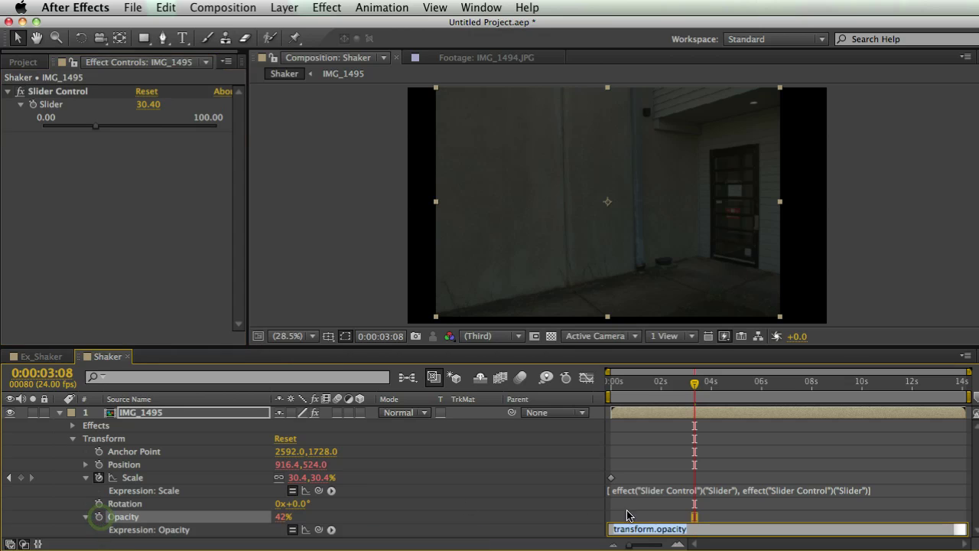
left_click_drag(318, 530, 76, 104)
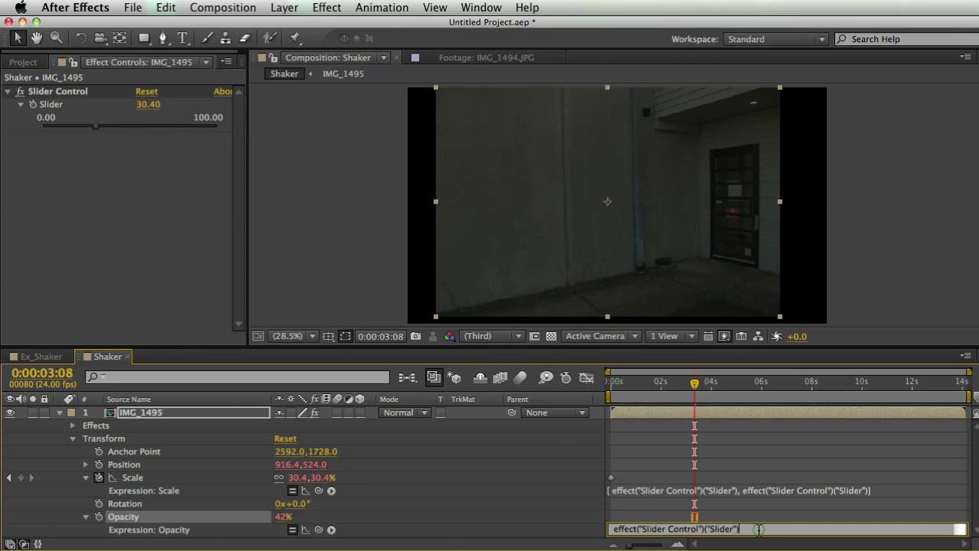
type("*2")
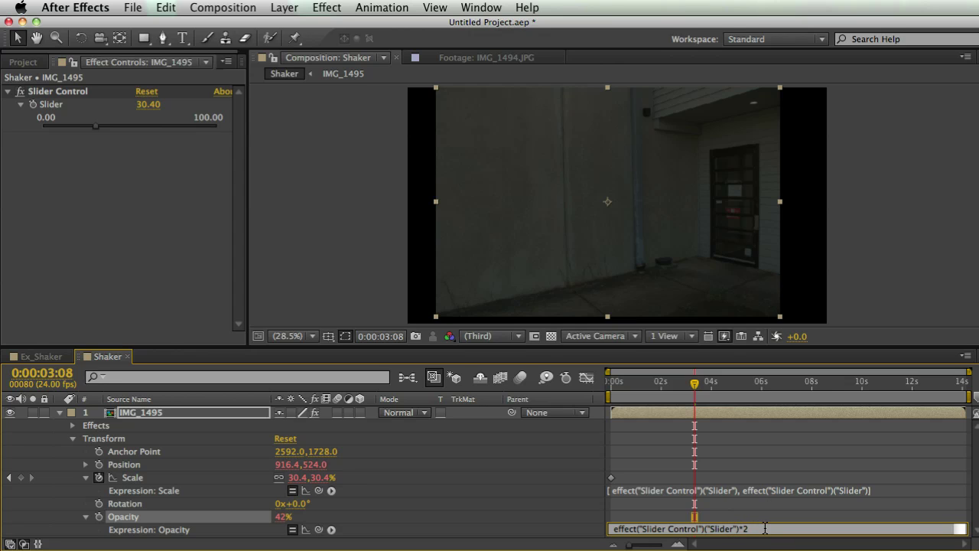
key("KP_Enter")
Drag the Slider through values like 27.31 and 43.61 to test size and brightness
left_click(142, 122)
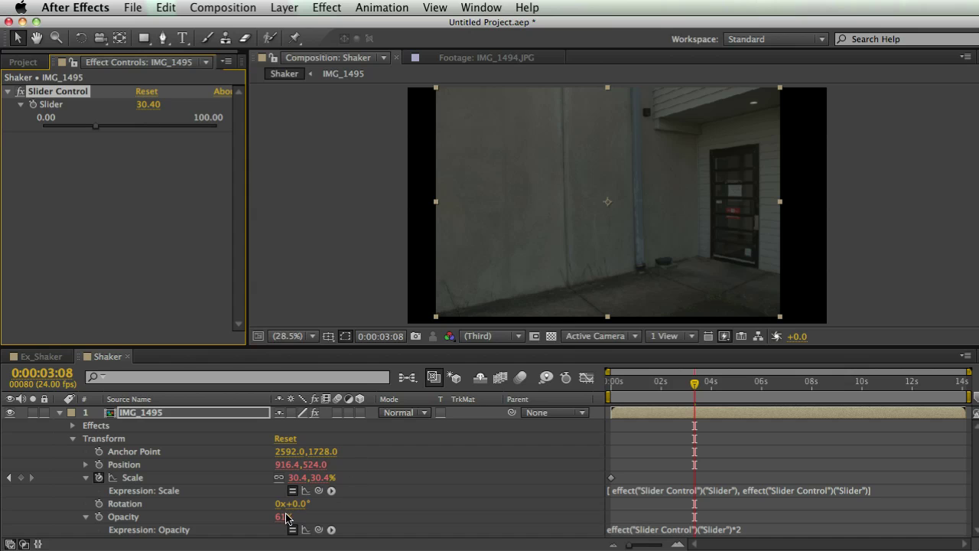
mouse_move(94, 127)
left_mouse_down()
mouse_move(55, 132)
mouse_move(88, 128)
mouse_move(61, 130)
mouse_move(79, 131)
left_mouse_up()
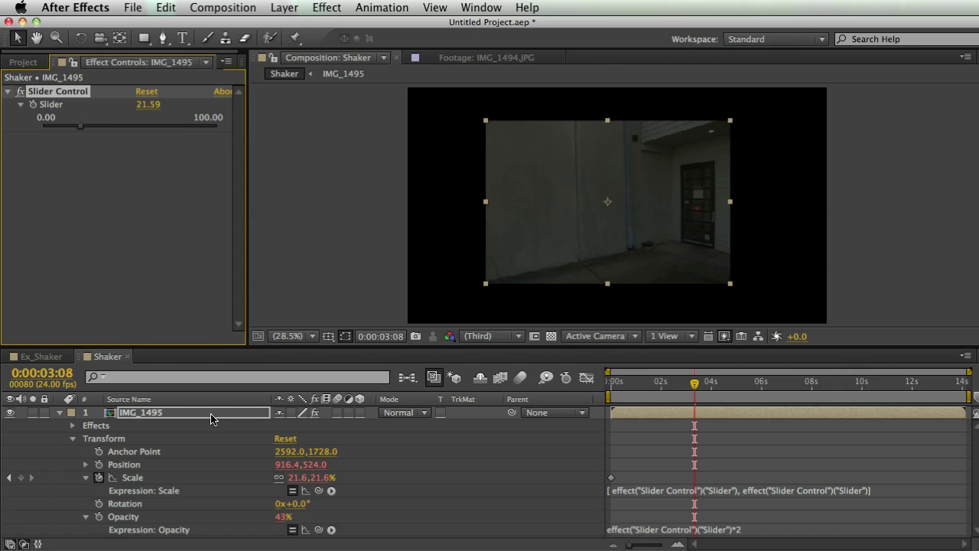
left_click_drag(81, 125, 110, 136)
left_click_drag(112, 135, 89, 137)
left_click(120, 198)
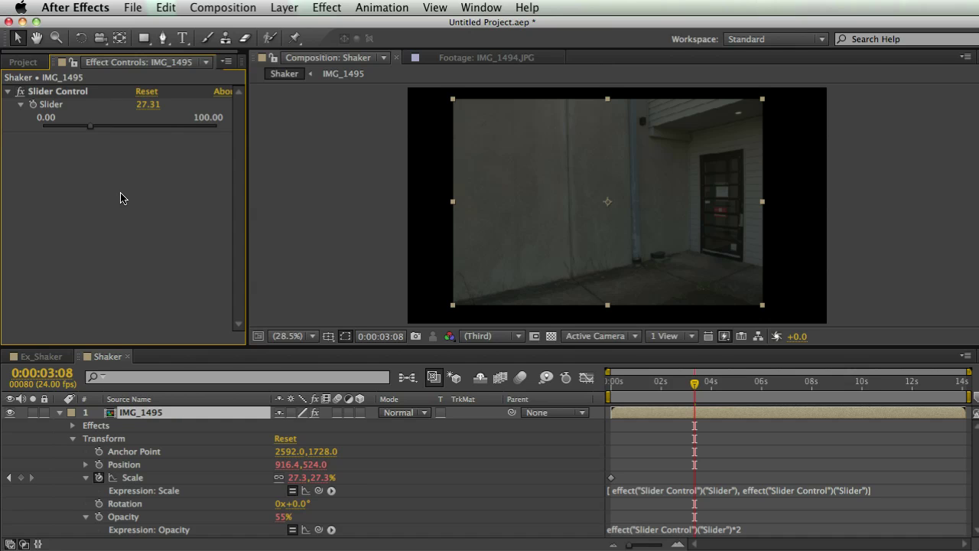
left_click_drag(90, 126, 118, 126)
left_click(161, 192)
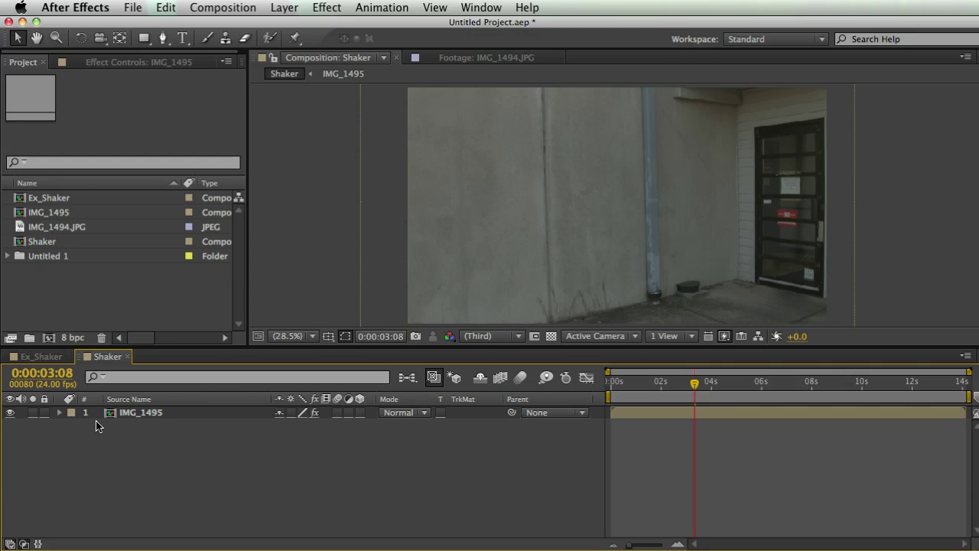
Select the IMG_1495 layer and show the File > Scripts submenu
left_click(118, 413)
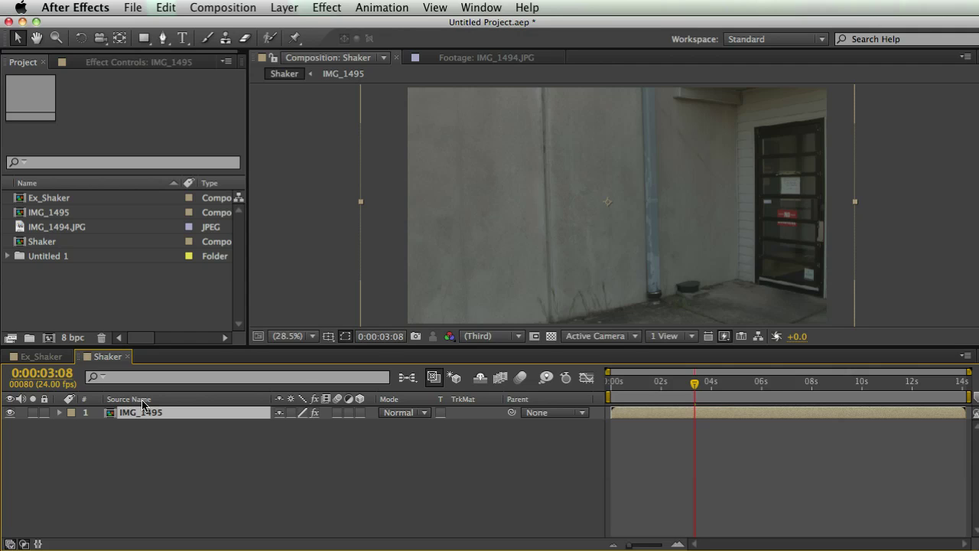
left_click(140, 6)
mouse_move(188, 434)
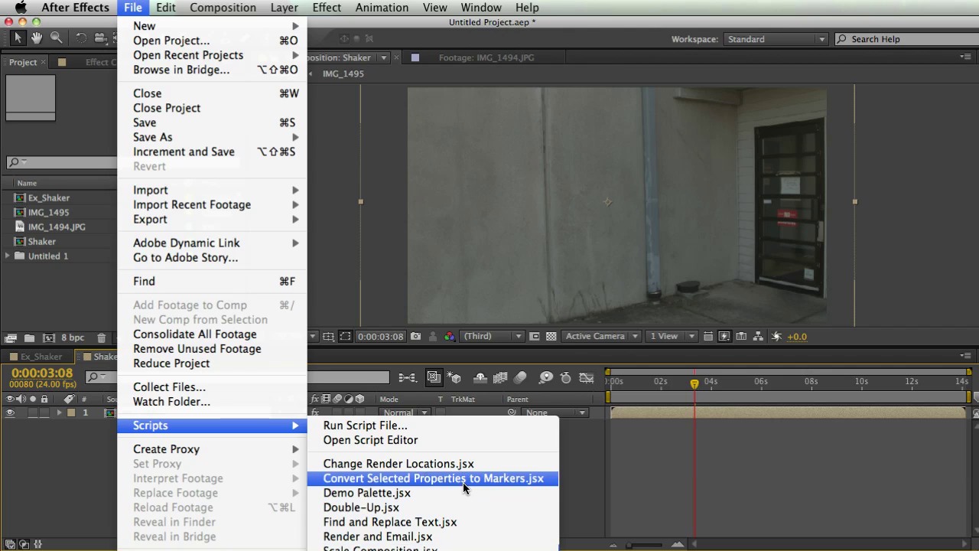
Dismiss the Scripts submenu without running any script
left_click(563, 459)
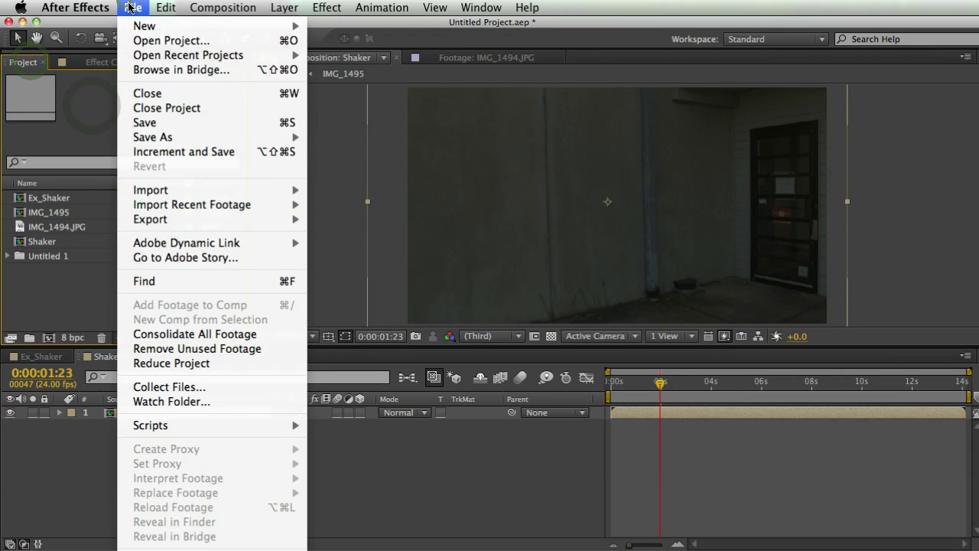
left_click(132, 8)
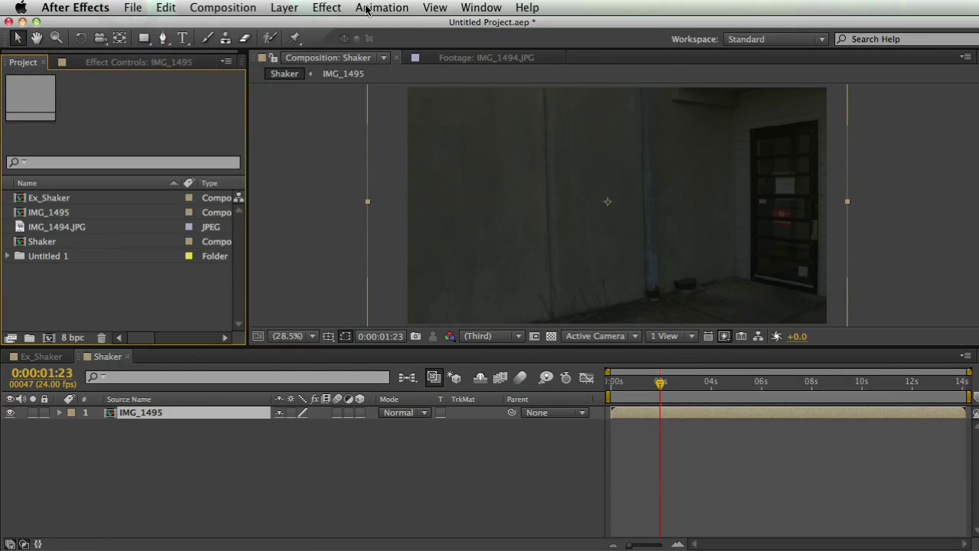
left_click(429, 7)
left_click(429, 7)
left_click(107, 62)
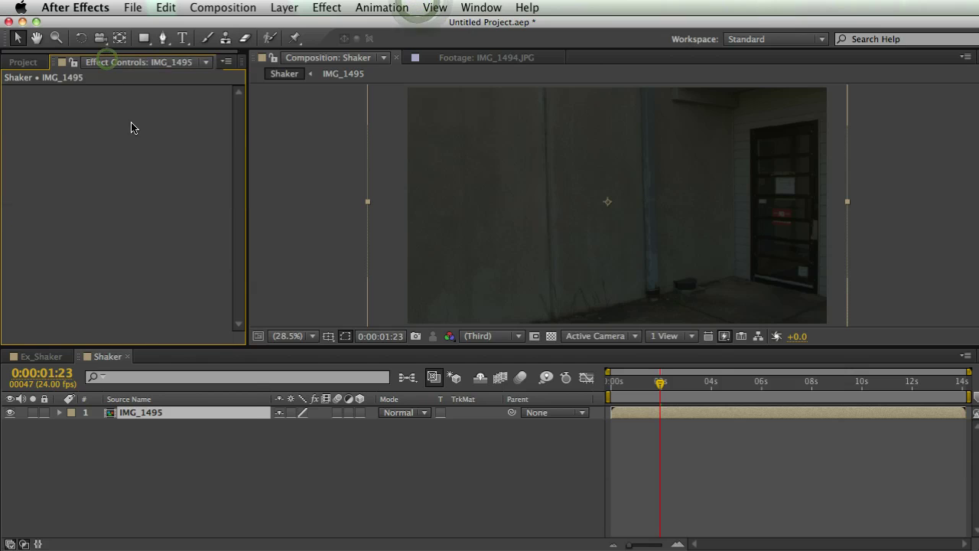
right_click(86, 112)
mouse_move(97, 240)
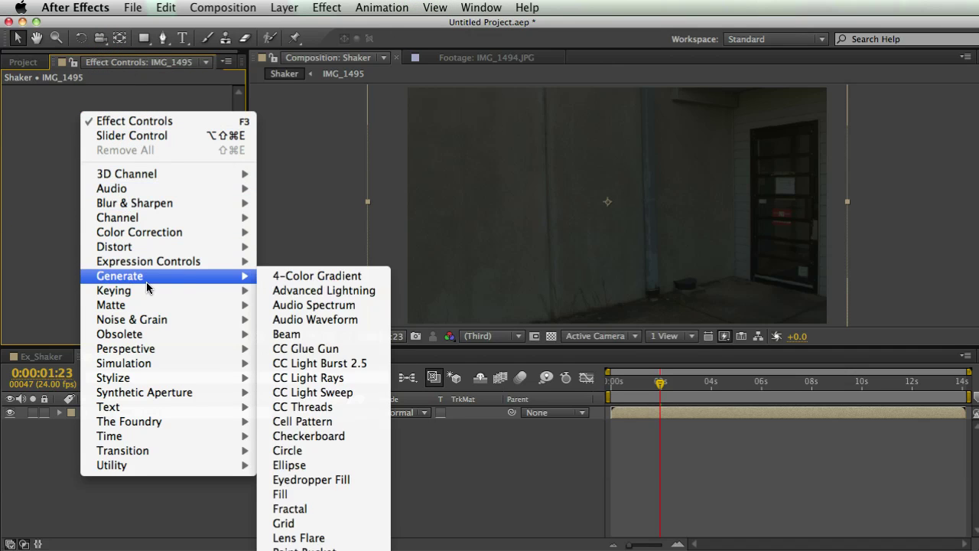
mouse_move(171, 289)
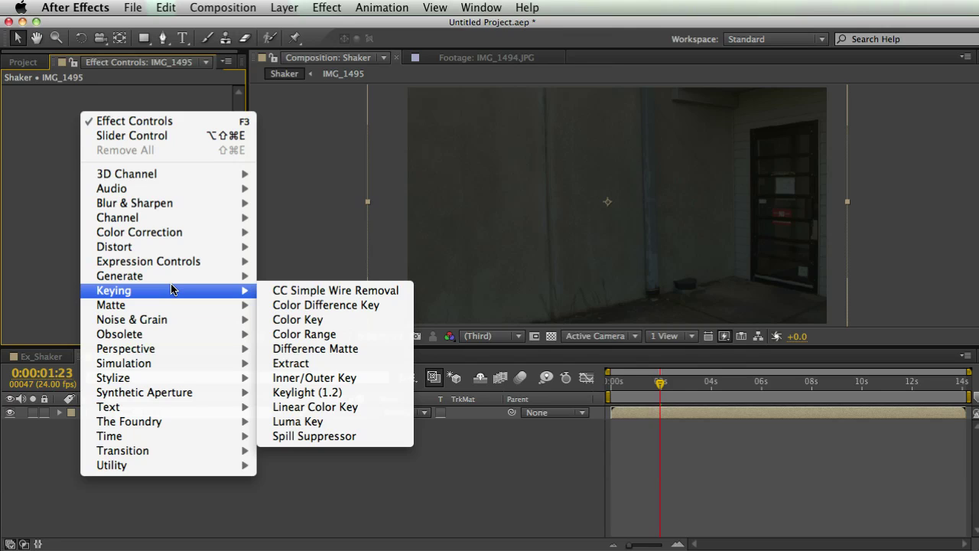
mouse_move(210, 426)
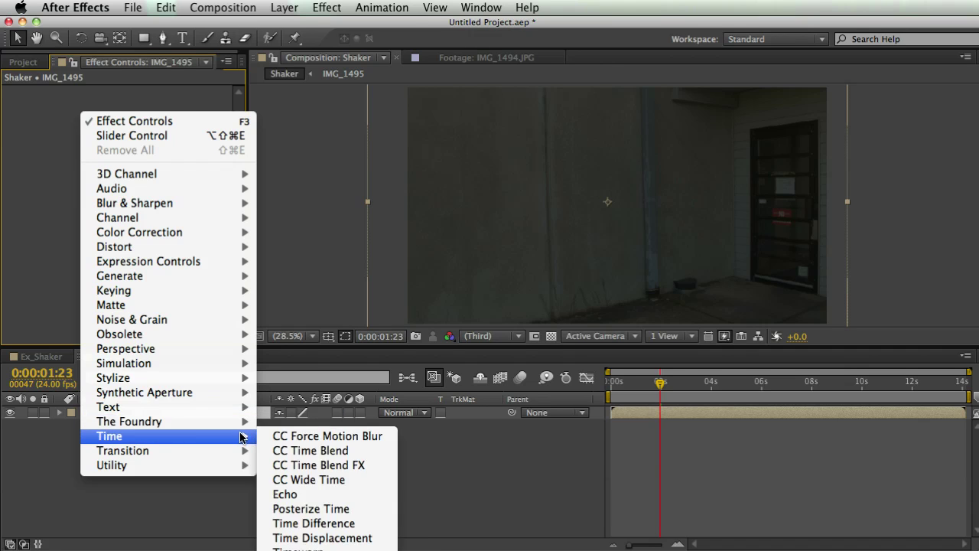
mouse_move(177, 442)
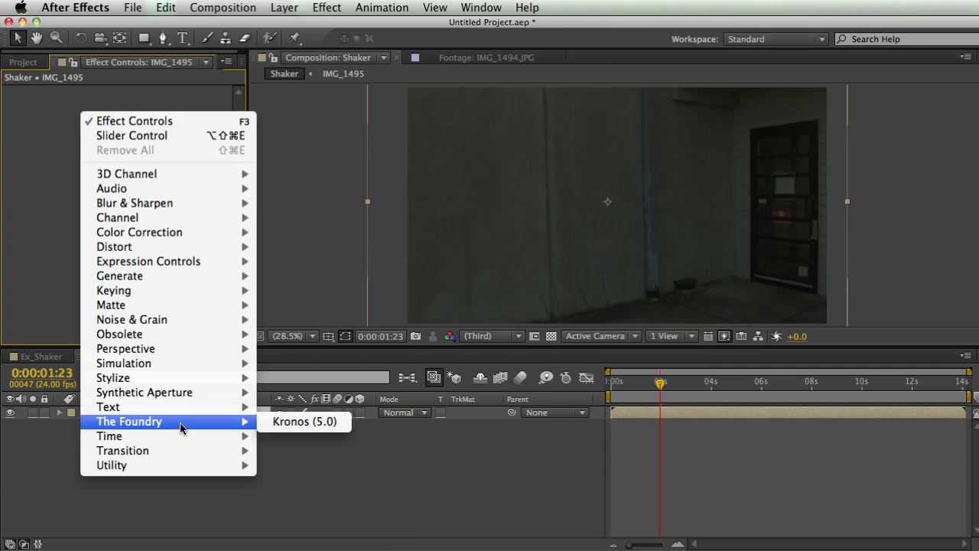
right_click(91, 143)
mouse_move(133, 223)
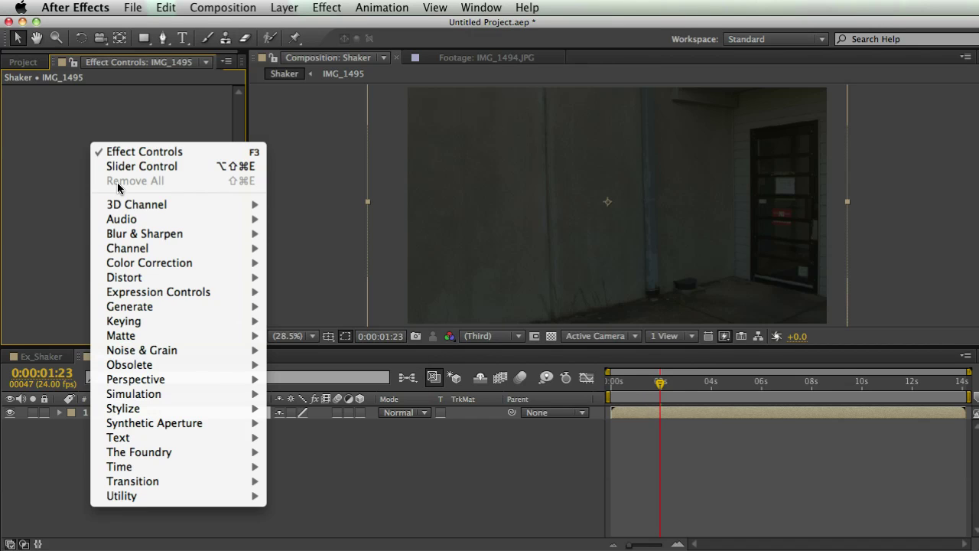
key("Escape")
key("super+0")
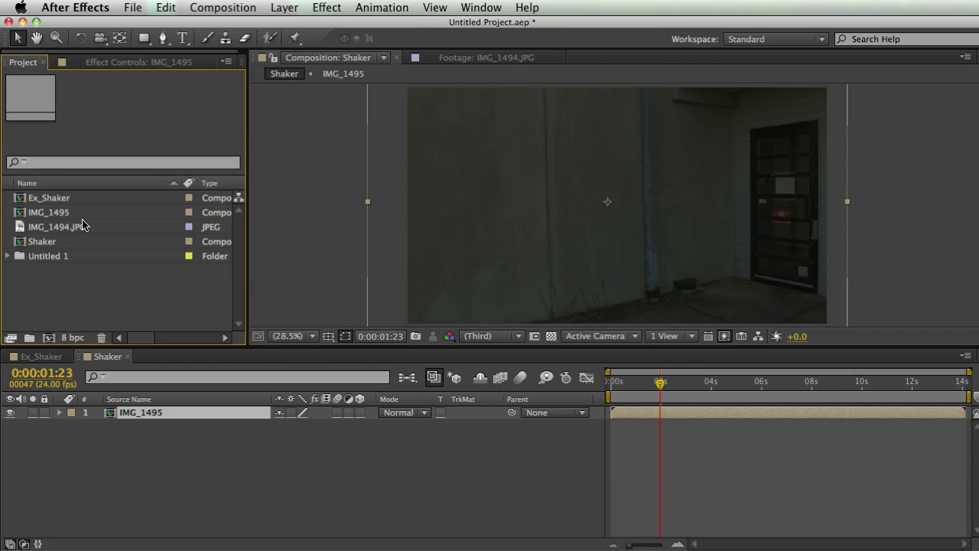
Lower the divider between the viewer and Timeline panel to heighten the viewer
left_click_drag(277, 348, 277, 381)
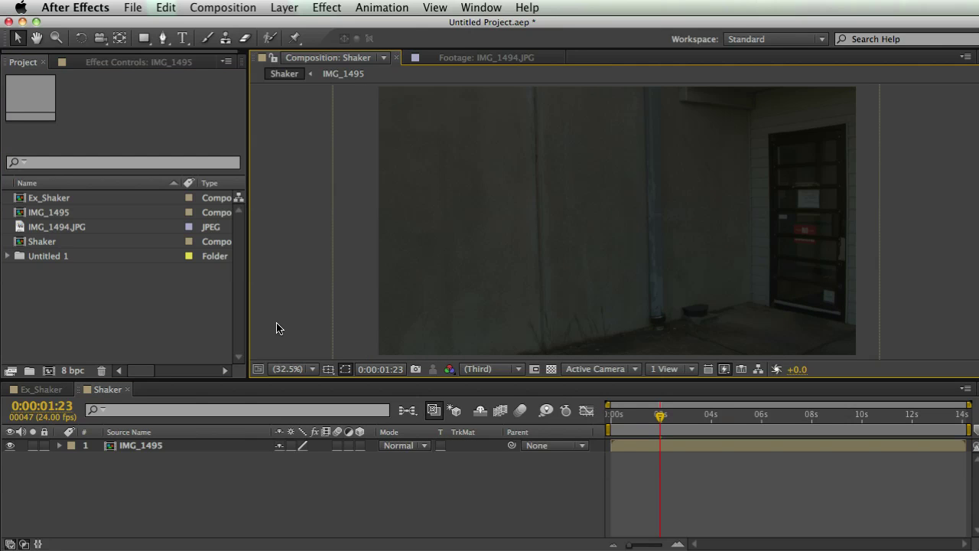